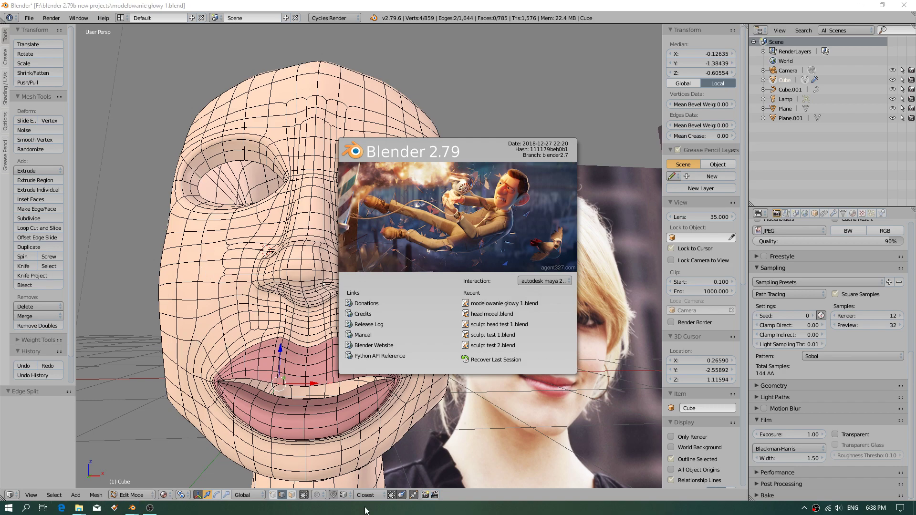
# Open the Blender website through the program's help links and go to its Blender 2.79b download page
pyautogui.click(101, 18)
pyautogui.click(102, 18)
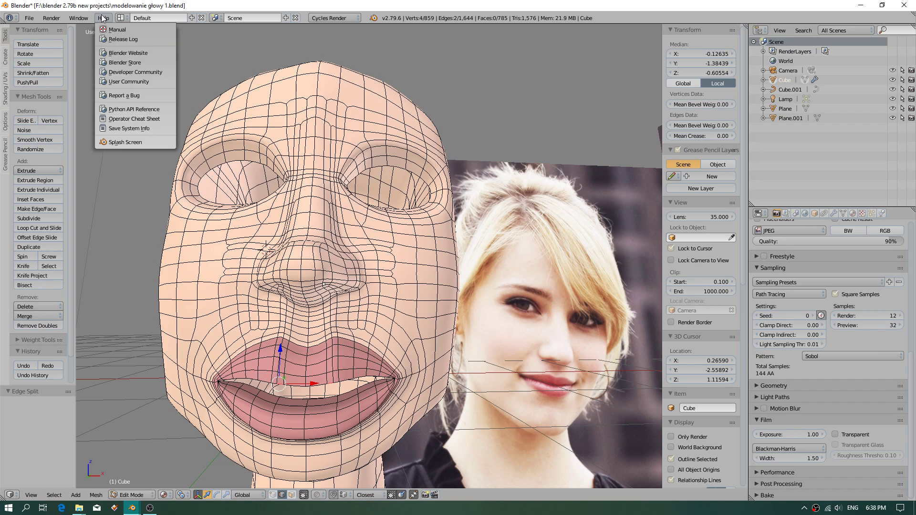
pyautogui.click(129, 63)
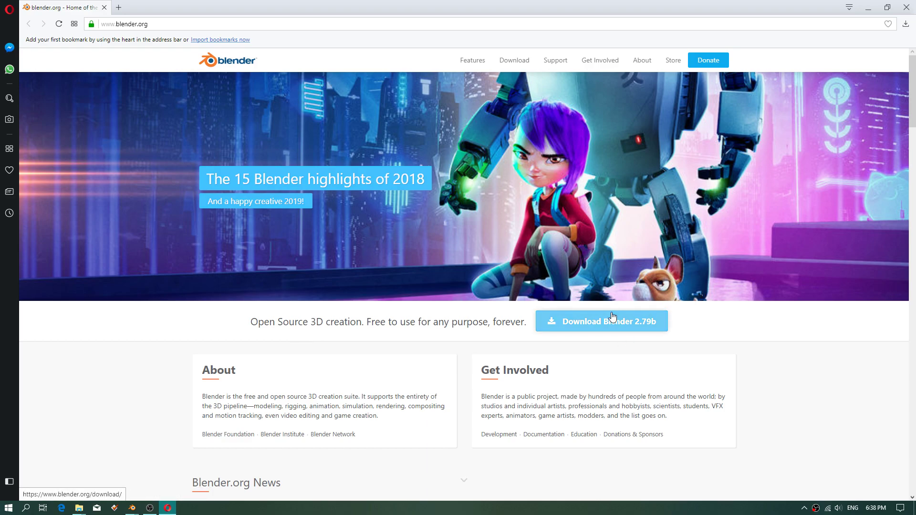
pyautogui.click(612, 317)
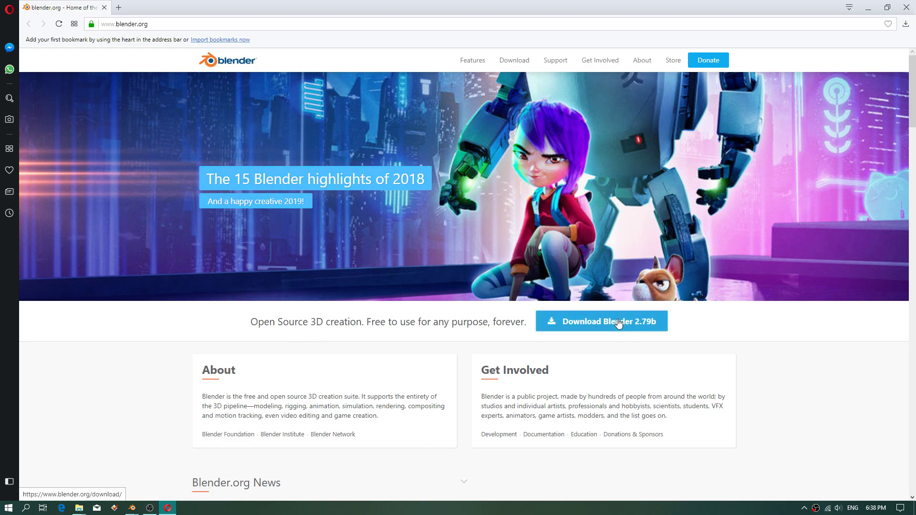
# Look up the latest experimental builds, including 2.79 Windows 64 bit, and switch back to Blender
pyautogui.scroll(-10, 589, 411)
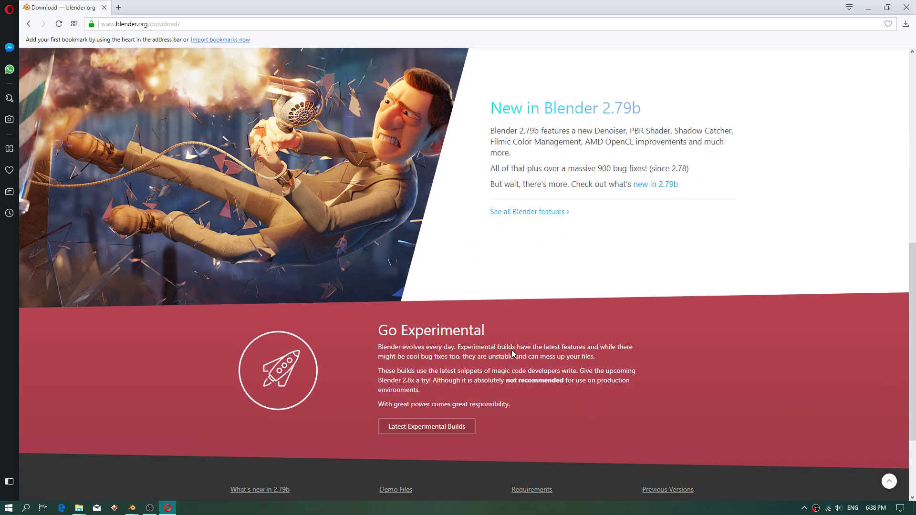
pyautogui.scroll(6, 525, 343)
pyautogui.scroll(-4, 628, 396)
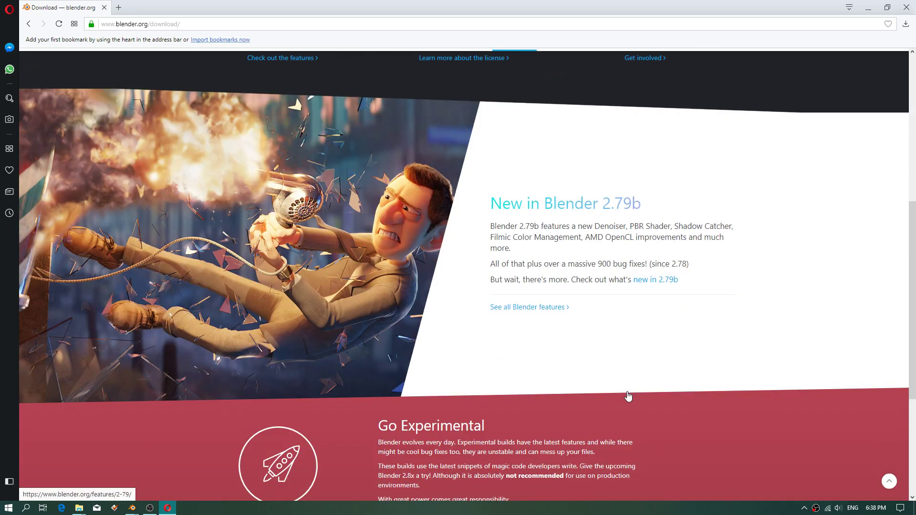
pyautogui.scroll(4, 594, 306)
pyautogui.scroll(-3, 528, 407)
pyautogui.scroll(-3, 528, 407)
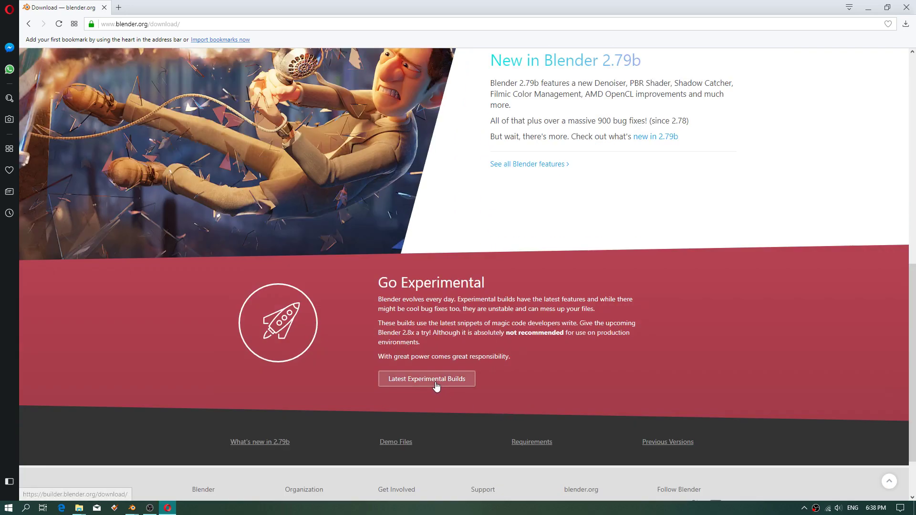
pyautogui.click(431, 437)
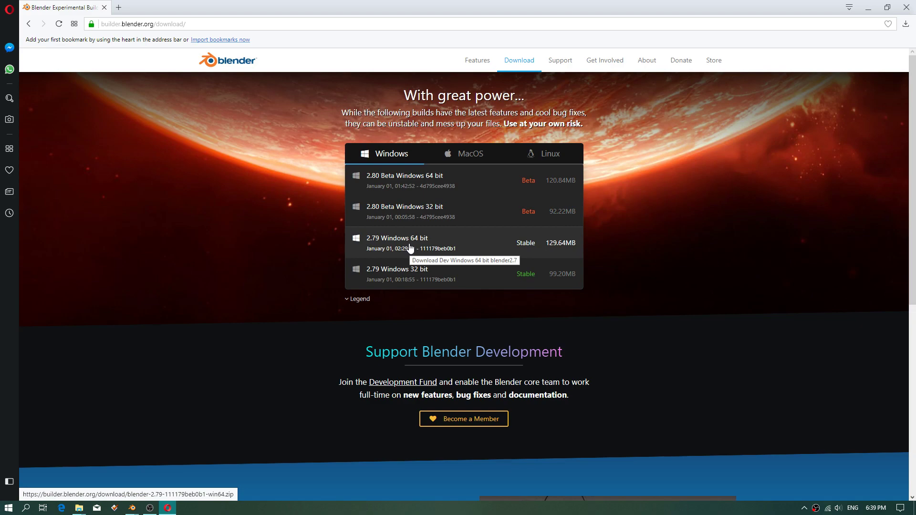
pyautogui.click(868, 7)
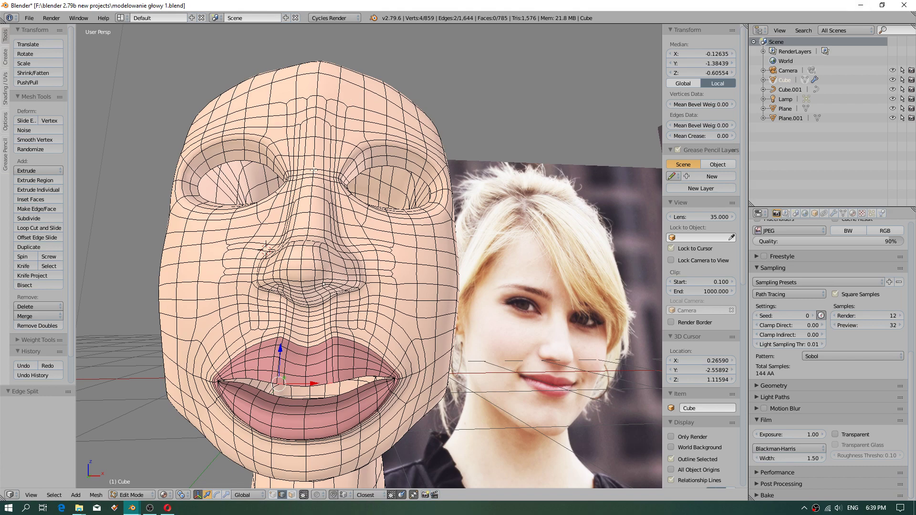
# Toggle the head's Mirror modifier display off and back on, and turn off the Subsurf modifier's display in Edit Mode
pyautogui.scroll(2, 265, 247)
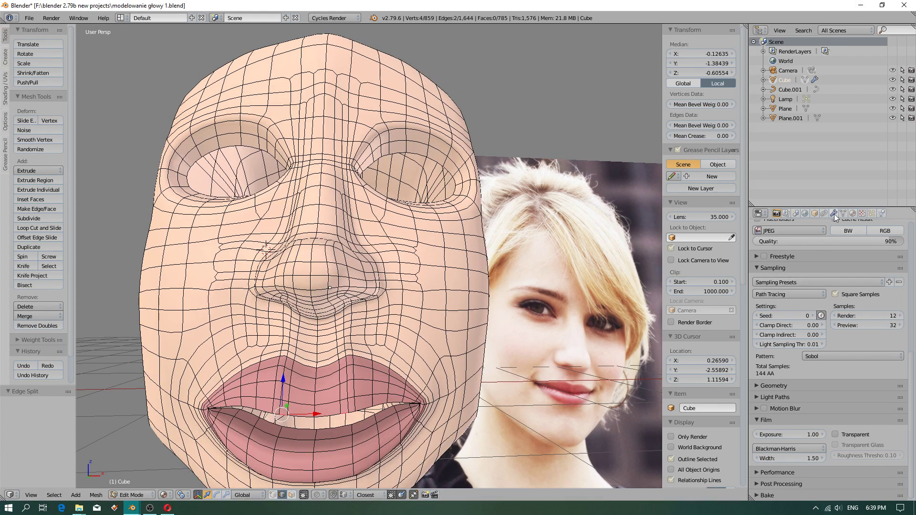
pyautogui.click(834, 213)
pyautogui.click(840, 259)
pyautogui.click(840, 259)
pyautogui.click(851, 392)
pyautogui.moveTo(276, 364); pyautogui.dragTo(308, 370, button='middle')
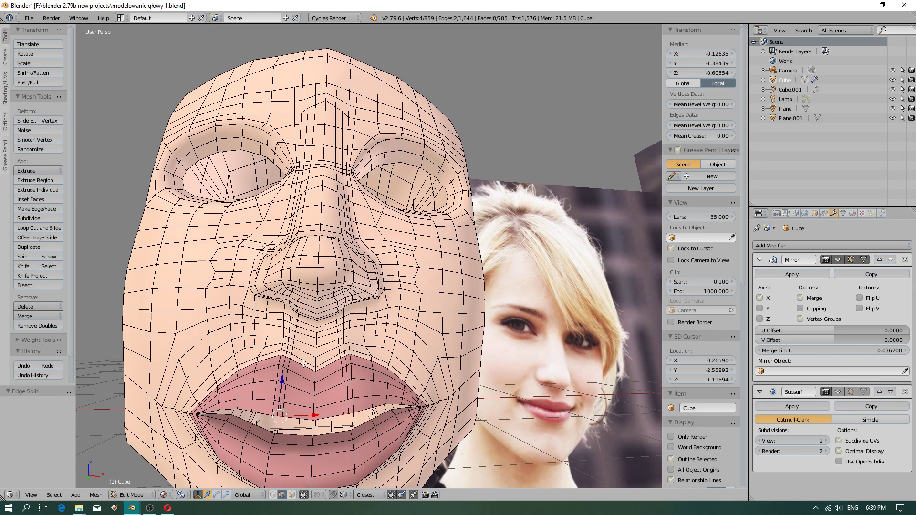
pyautogui.moveTo(402, 383); pyautogui.dragTo(471, 373, button='middle')
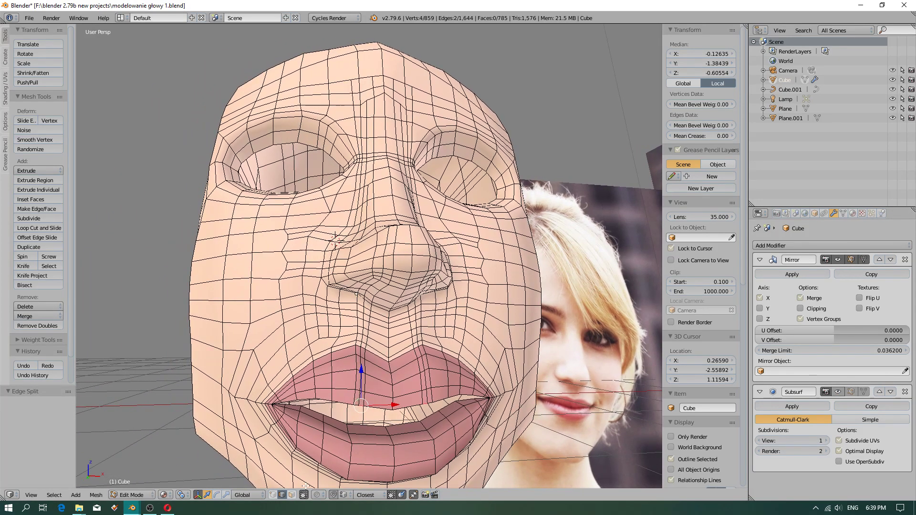
# Delete a two-by-two block of four faces from the cheek beside the nose
pyautogui.click(293, 494)
pyautogui.rightClick(259, 273)
pyautogui.keyDown('shift'); pyautogui.rightClick(240, 273); pyautogui.keyUp('shift')
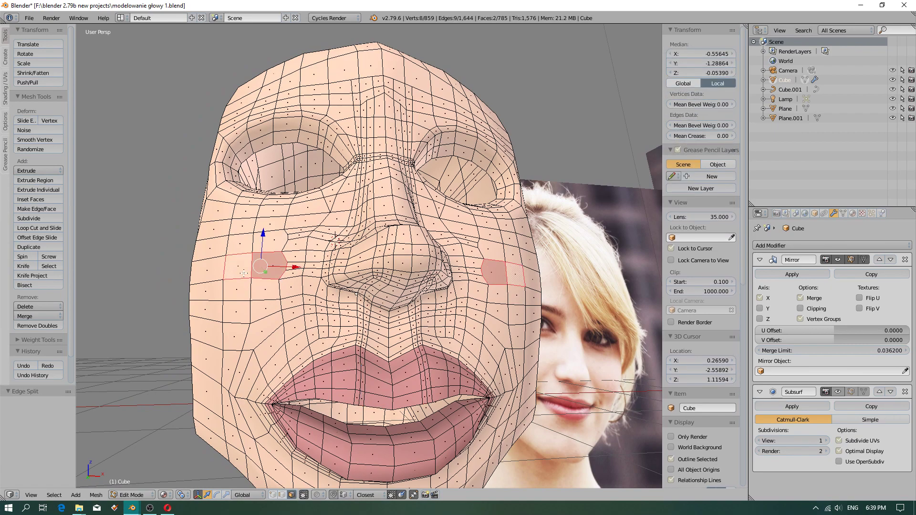
pyautogui.keyDown('shift'); pyautogui.rightClick(238, 290); pyautogui.keyUp('shift')
pyautogui.keyDown('shift'); pyautogui.rightClick(263, 290); pyautogui.keyUp('shift')
pyautogui.rightClick(240, 272)
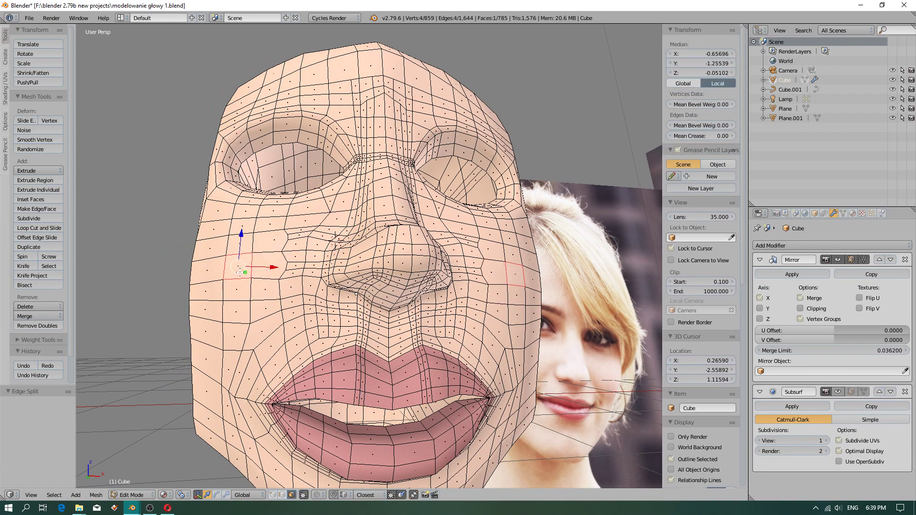
pyautogui.keyDown('shift'); pyautogui.rightClick(239, 289); pyautogui.keyUp('shift')
pyautogui.keyDown('shift'); pyautogui.rightClick(265, 290); pyautogui.keyUp('shift')
pyautogui.keyDown('shift'); pyautogui.rightClick(266, 269); pyautogui.keyUp('shift')
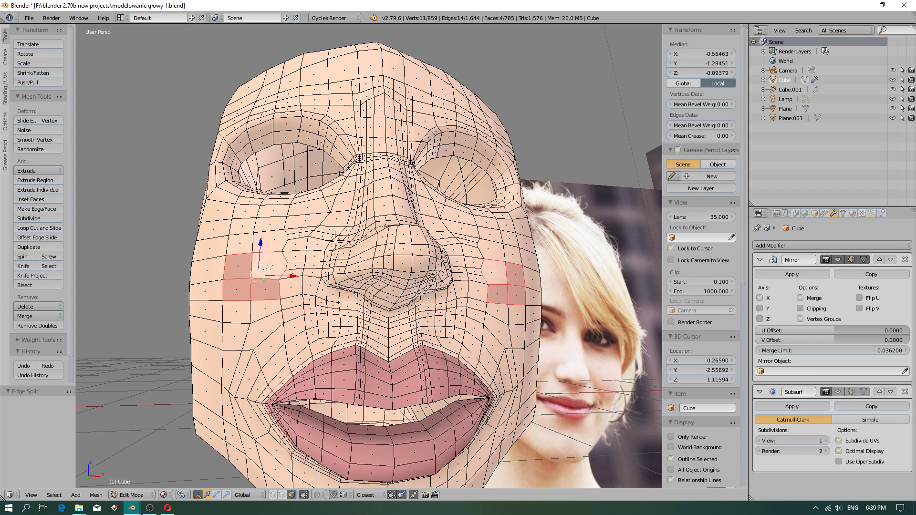
pyautogui.press('x')
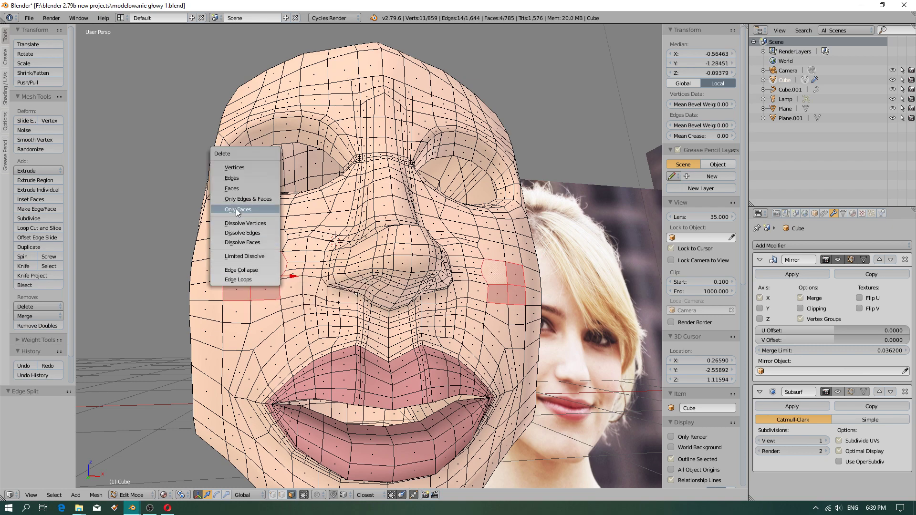
pyautogui.click(236, 191)
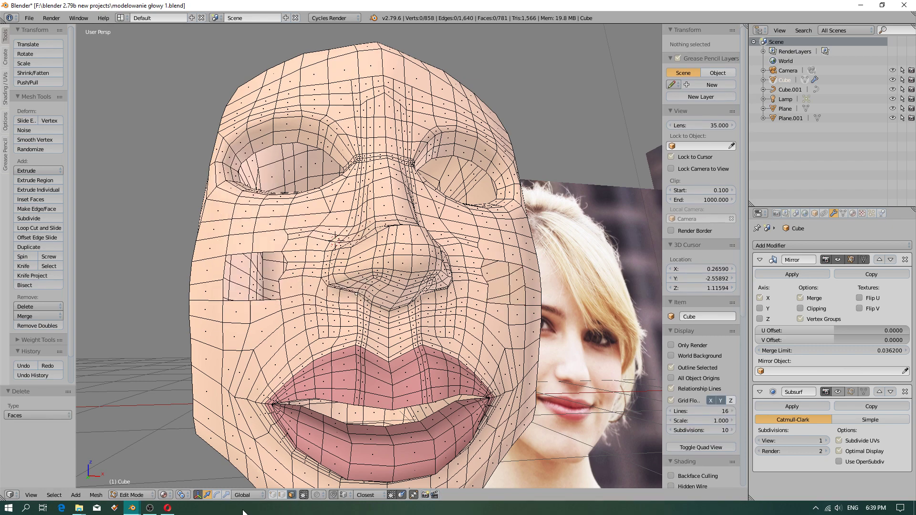
# Select the boundary loop of the cheek hole and close it with Fill Holes, with Sides set to 0
pyautogui.click(281, 498)
pyautogui.rightClick(237, 300)
pyautogui.keyDown('alt'); pyautogui.rightClick(222, 265); pyautogui.keyUp('alt')
pyautogui.click(97, 495)
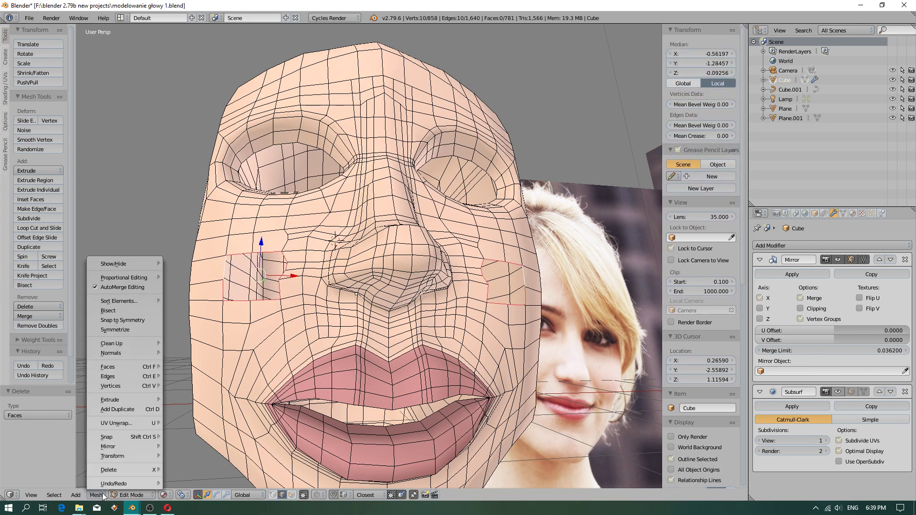
pyautogui.moveTo(113, 473)
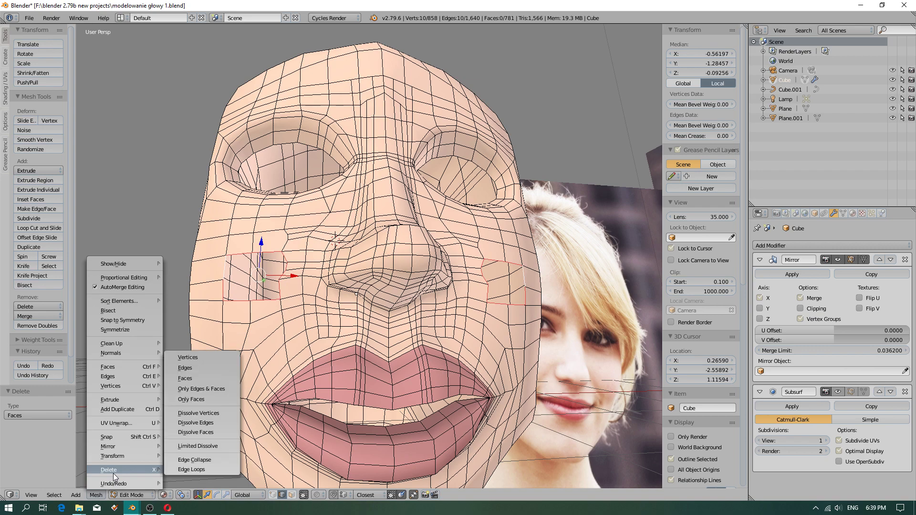
pyautogui.moveTo(135, 344)
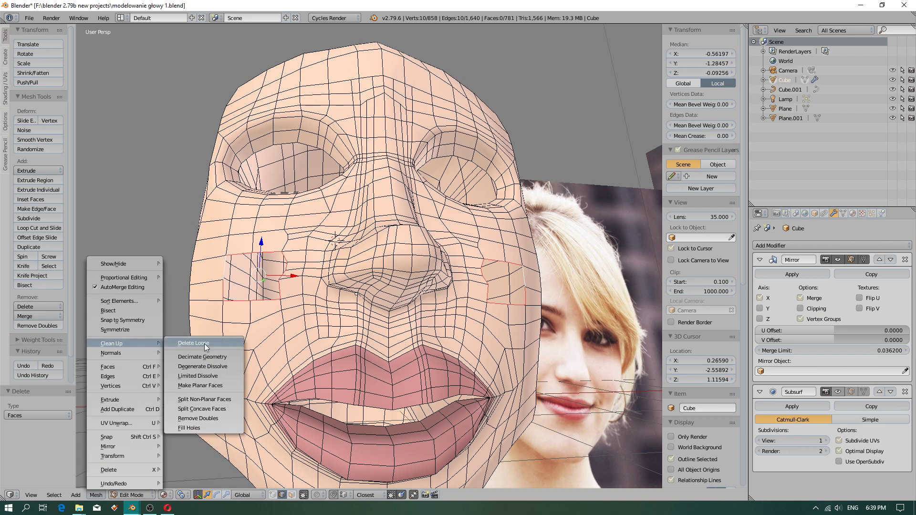
pyautogui.click(207, 425)
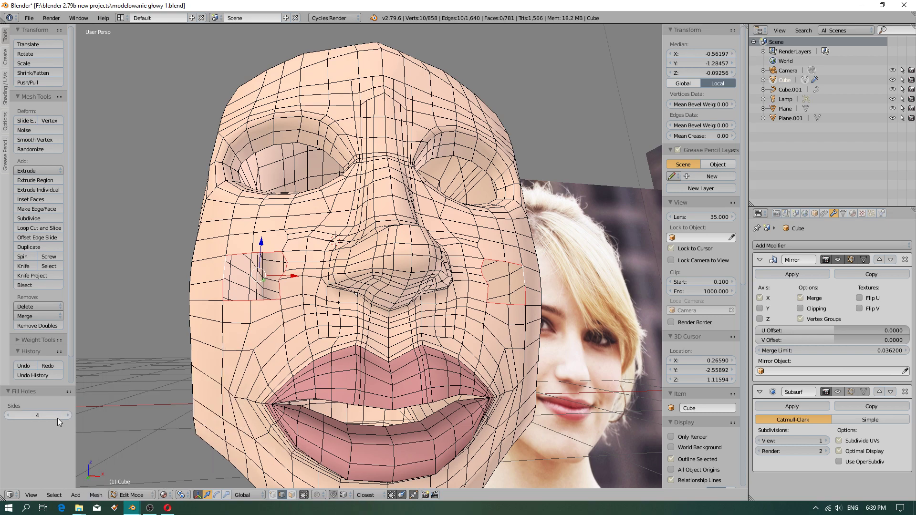
pyautogui.moveTo(58, 419); pyautogui.dragTo(23, 418)
pyautogui.scroll(1, 191, 270)
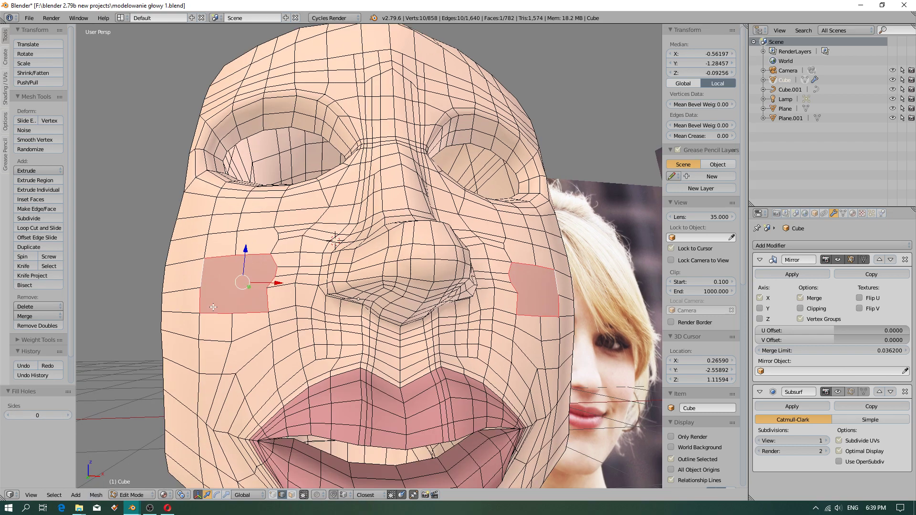
# Knife-cut the filled cheek patch once vertically and once horizontally to divide it into four faces
pyautogui.press('k')
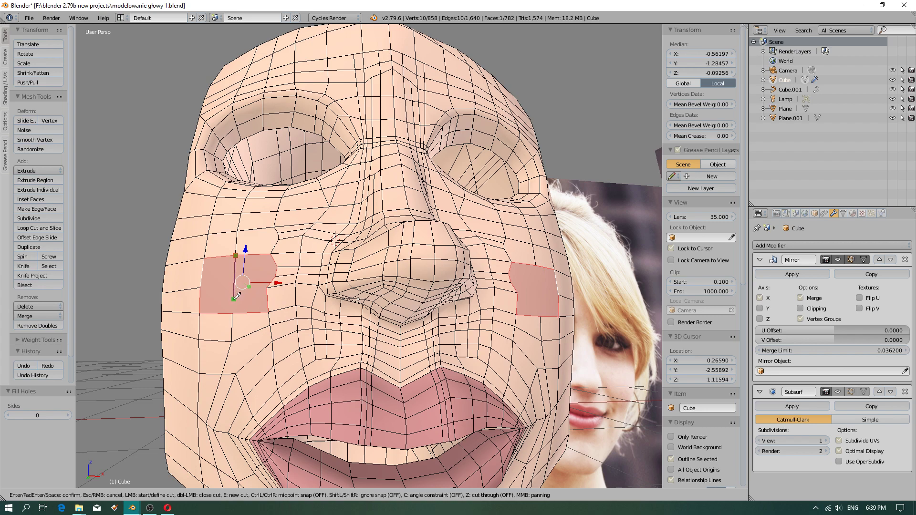
pyautogui.click(232, 313)
pyautogui.press('Return')
pyautogui.press('k')
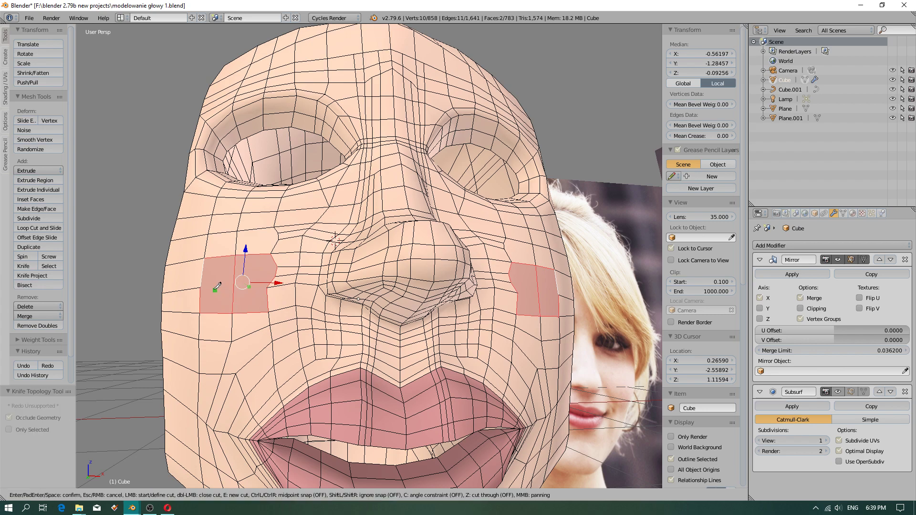
pyautogui.click(200, 288)
pyautogui.click(268, 286)
pyautogui.press('Return')
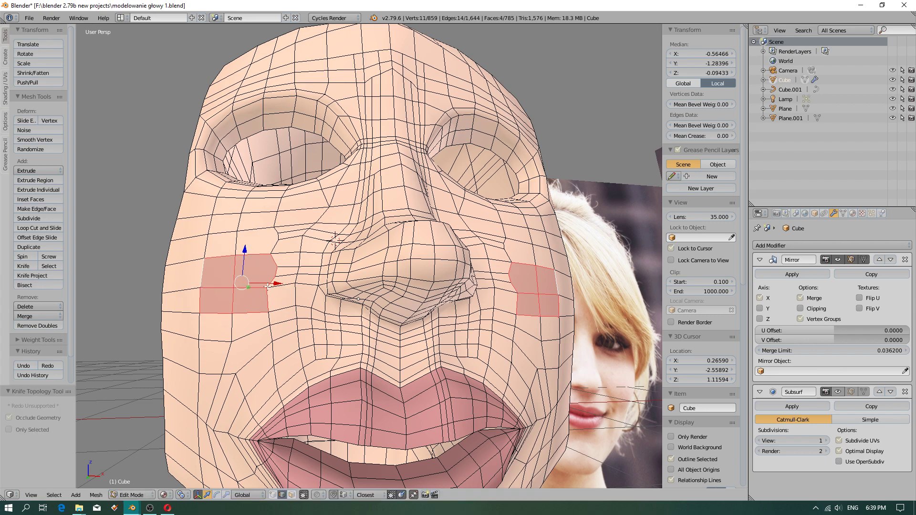
pyautogui.rightClick(285, 279)
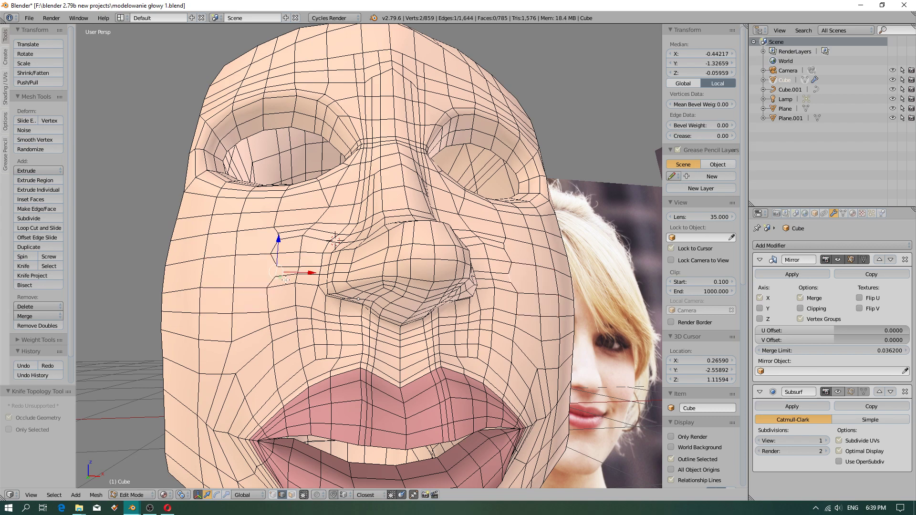
pyautogui.hotkey('ctrl', 'v')
pyautogui.click(286, 279)
pyautogui.rightClick(294, 288)
pyautogui.hotkey('ctrl', 'e')
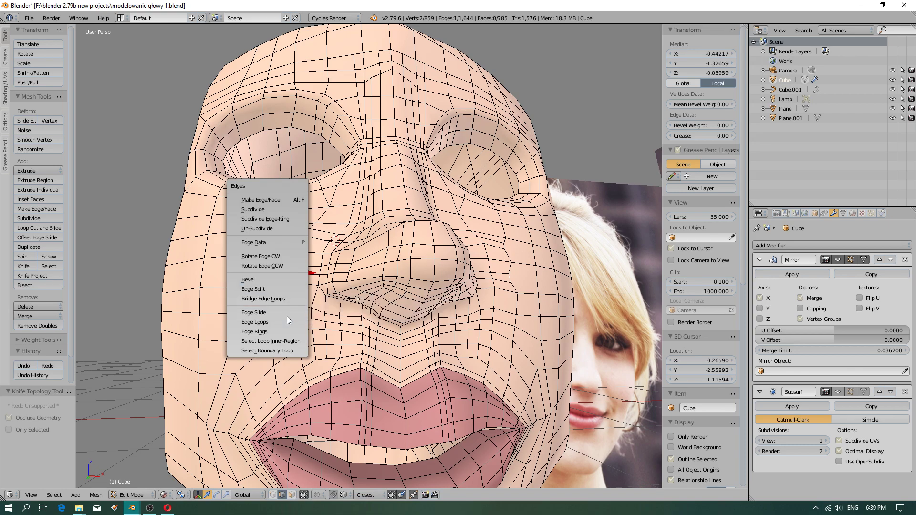
pyautogui.click(284, 314)
pyautogui.click(276, 313)
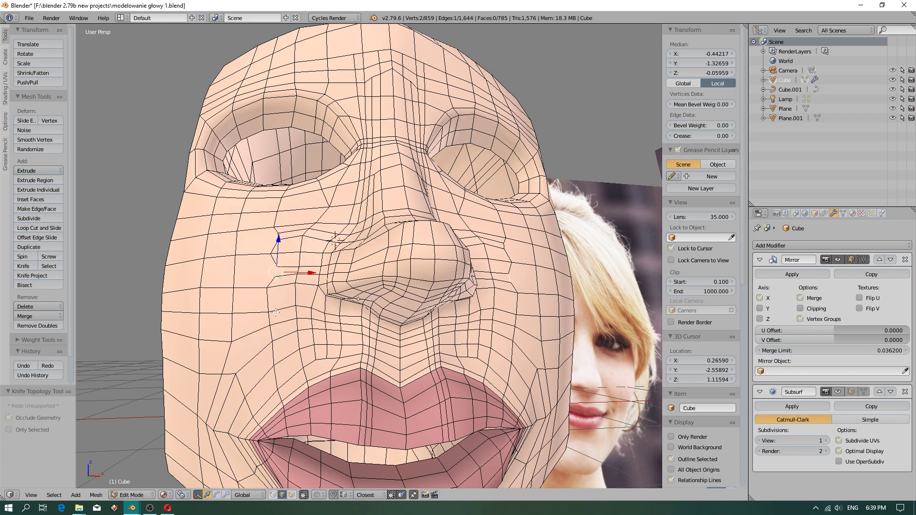
# Select an edge on the upper lip and turn the Subsurf modifier's Edit Mode display back on
pyautogui.keyDown('shift'); pyautogui.moveTo(331, 364); pyautogui.dragTo(284, 258, button='middle'); pyautogui.keyUp('shift')
pyautogui.rightClick(329, 322)
pyautogui.moveTo(329, 322); pyautogui.dragTo(382, 305, button='middle')
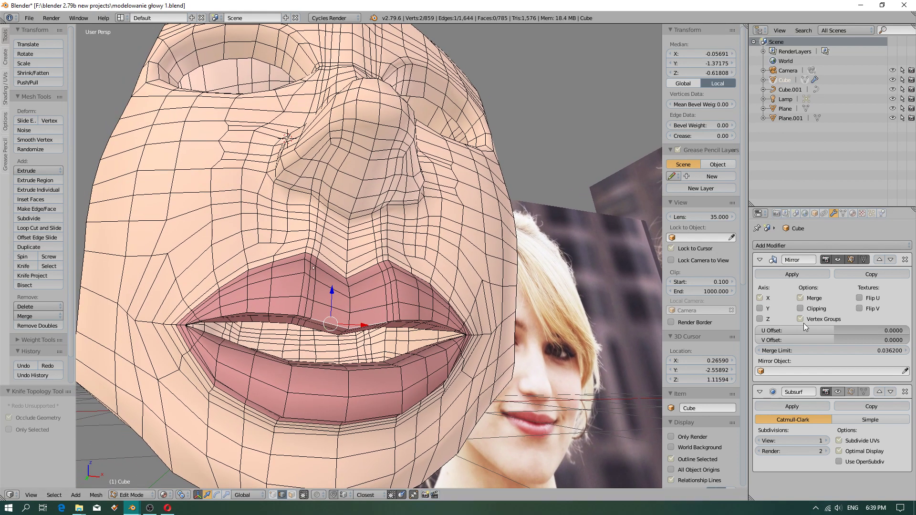
pyautogui.click(842, 392)
# Select four consecutive edges along the lower lip and separate them with Edge Split
pyautogui.moveTo(362, 353); pyautogui.dragTo(356, 330, button='middle')
pyautogui.rightClick(292, 350)
pyautogui.rightClick(328, 369)
pyautogui.moveTo(329, 369); pyautogui.dragTo(303, 410, button='middle')
pyautogui.keyDown('shift'); pyautogui.rightClick(300, 410); pyautogui.keyUp('shift')
pyautogui.keyDown('shift'); pyautogui.rightClick(283, 404); pyautogui.keyUp('shift')
pyautogui.keyDown('shift'); pyautogui.rightClick(234, 380); pyautogui.keyUp('shift')
pyautogui.hotkey('ctrl', 'e')
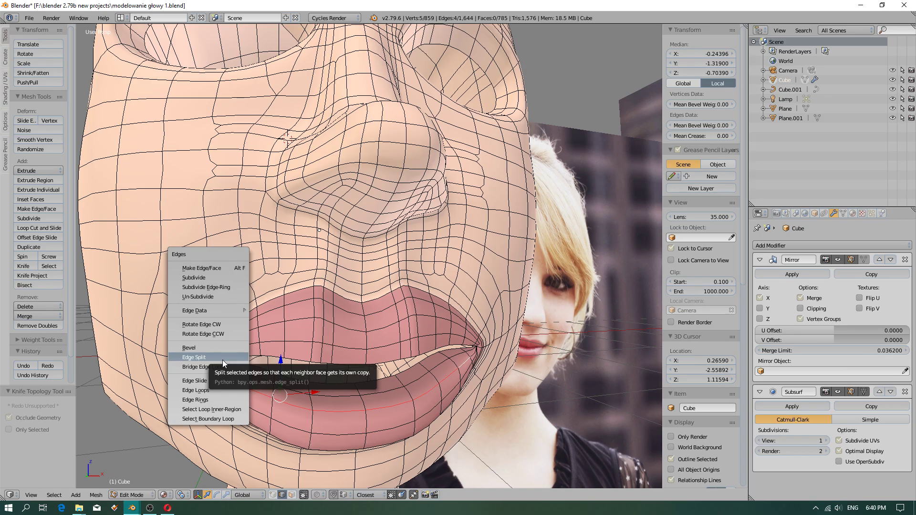
pyautogui.click(193, 360)
# Try to apply Edge Split to the inner edge loop of the eye socket
pyautogui.moveTo(193, 360); pyautogui.dragTo(343, 310, button='middle')
pyautogui.scroll(-3, 367, 402)
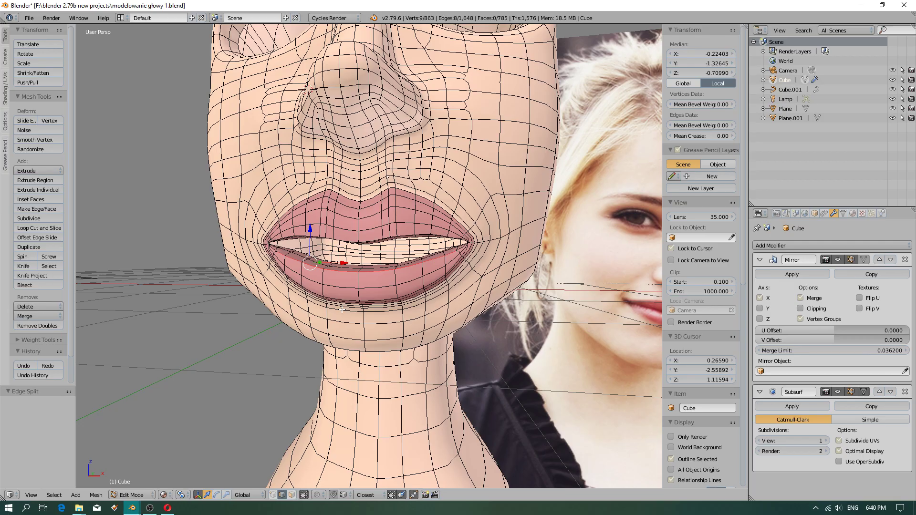
pyautogui.moveTo(373, 230); pyautogui.dragTo(337, 330, button='middle')
pyautogui.rightClick(305, 252)
pyautogui.rightClick(270, 252)
pyautogui.rightClick(237, 268)
pyautogui.moveTo(211, 234); pyautogui.dragTo(259, 204, button='middle')
pyautogui.rightClick(272, 201)
pyautogui.keyDown('alt'); pyautogui.rightClick(253, 206); pyautogui.keyUp('alt')
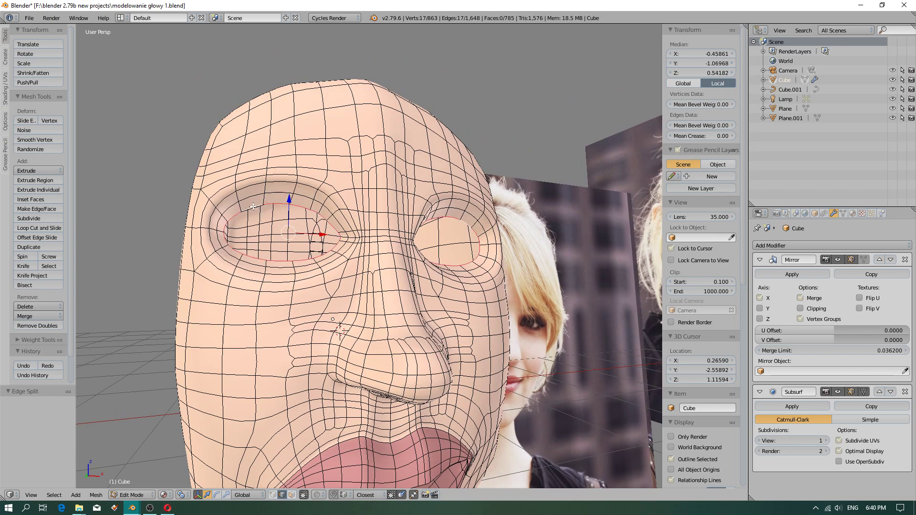
pyautogui.hotkey('ctrl', 'e')
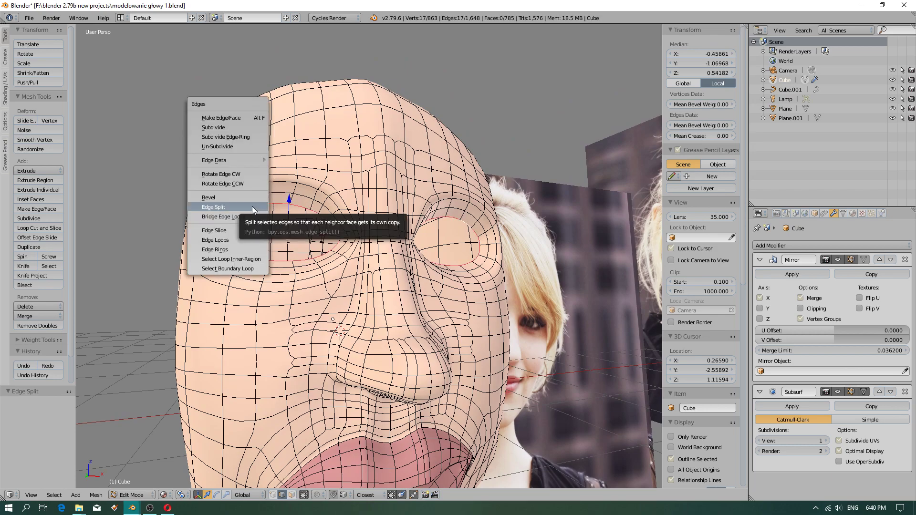
pyautogui.click(252, 207)
# Switch the head from Edit Mode to Object Mode and examine the face and lips from several angles
pyautogui.scroll(-2, 252, 206)
pyautogui.moveTo(252, 206); pyautogui.dragTo(305, 181, button='middle')
pyautogui.scroll(2, 305, 181)
pyautogui.moveTo(398, 315); pyautogui.dragTo(333, 340, button='middle')
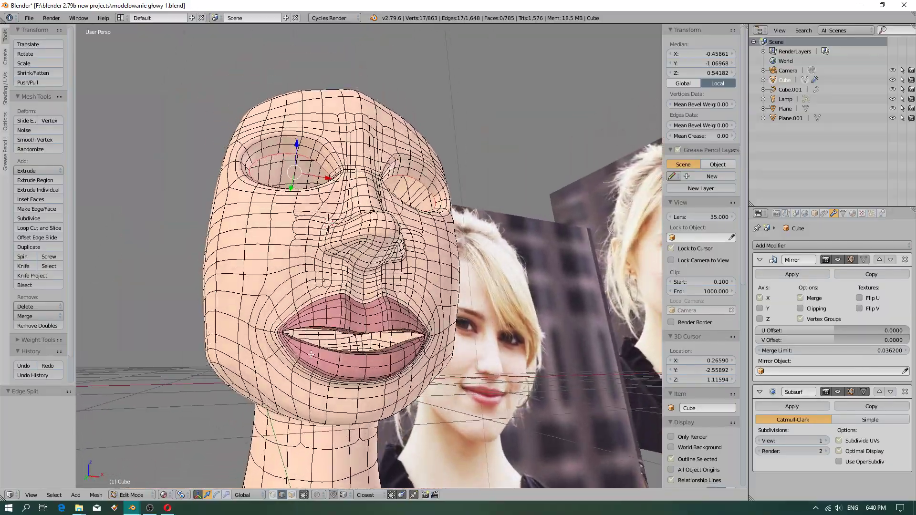
pyautogui.press('Tab')
pyautogui.moveTo(299, 368); pyautogui.dragTo(418, 341, button='middle')
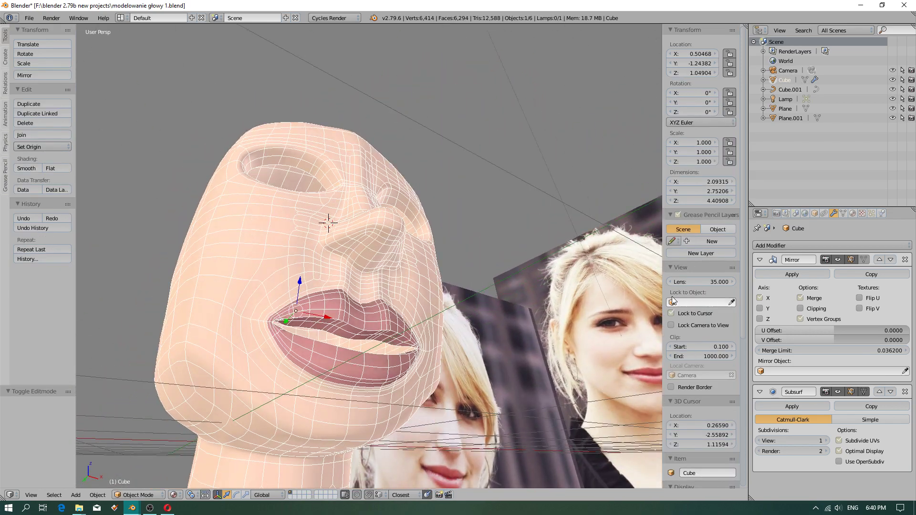
pyautogui.moveTo(334, 348); pyautogui.dragTo(302, 365, button='middle')
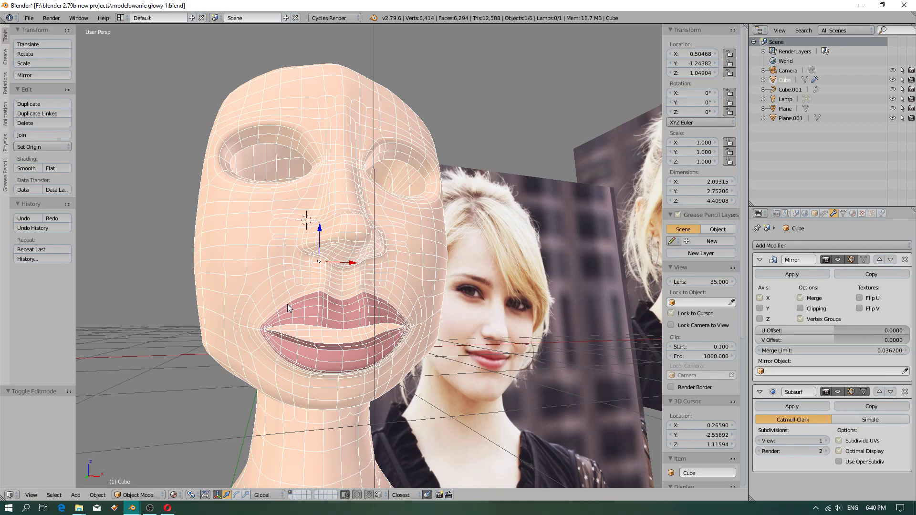
# Save the project file and turn off the Subsurf modifier's viewport display on the head
pyautogui.click(28, 17)
pyautogui.click(53, 90)
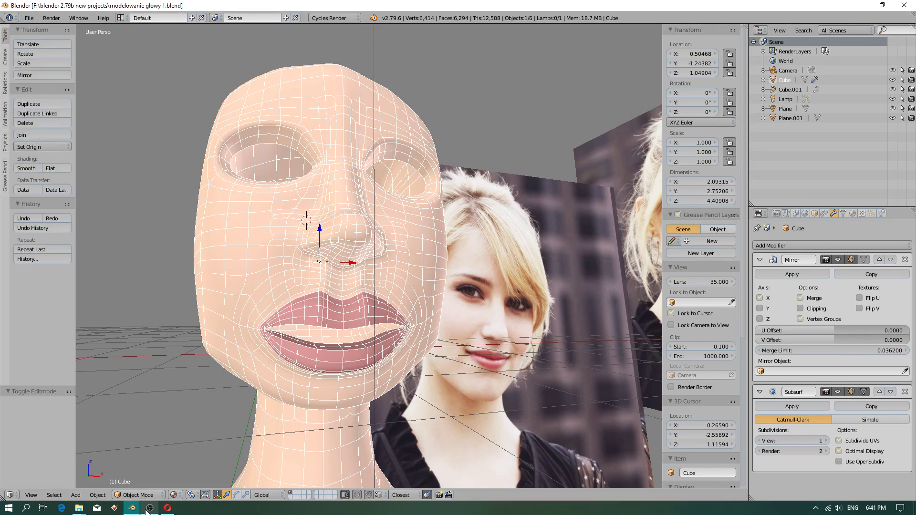
pyautogui.click(838, 392)
pyautogui.moveTo(362, 286); pyautogui.dragTo(266, 279, button='middle')
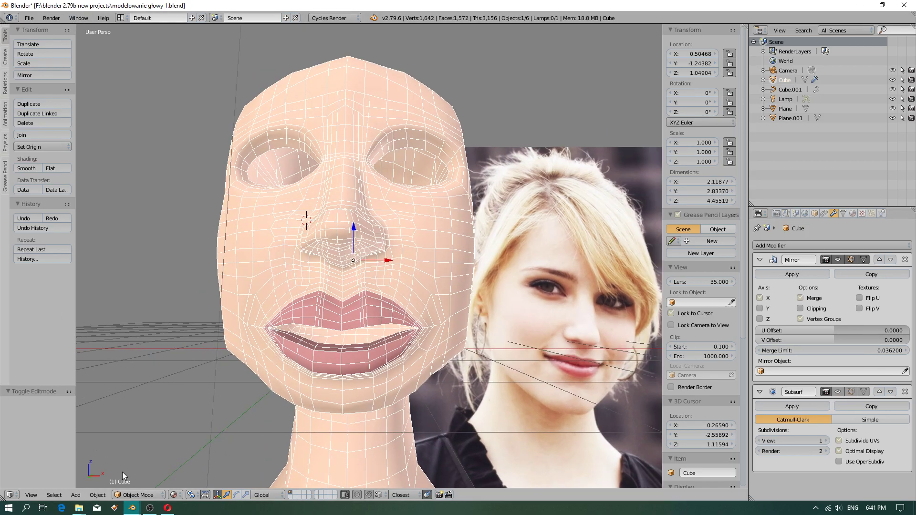
# Switch the head from Object Mode to Sculpt Mode
pyautogui.click(137, 495)
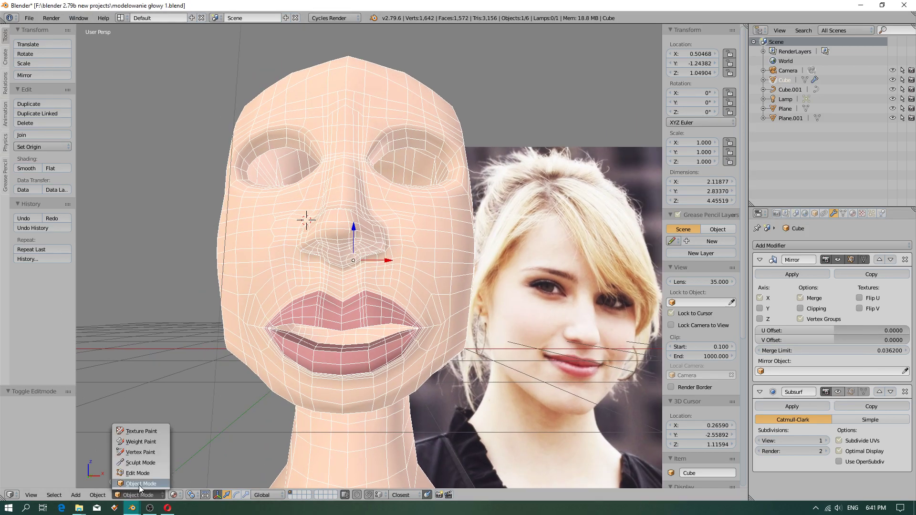
pyautogui.click(136, 460)
pyautogui.moveTo(326, 251); pyautogui.dragTo(225, 227, button='middle')
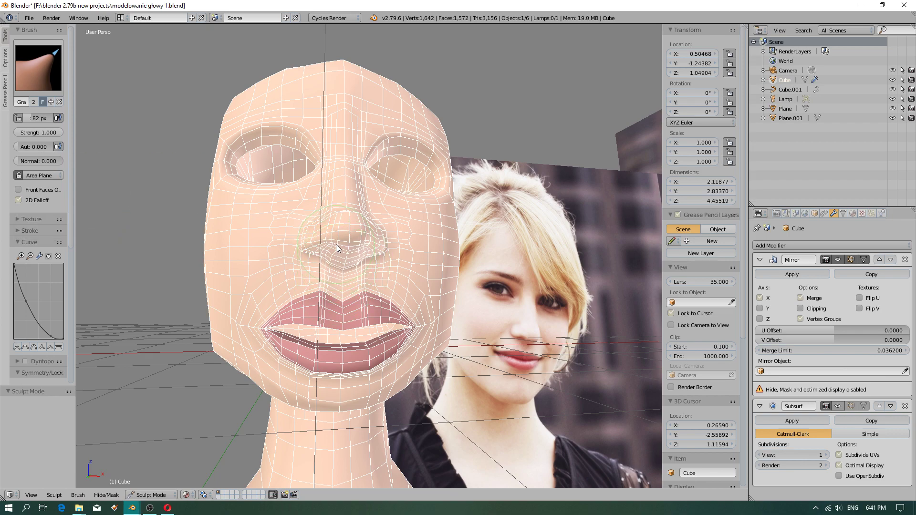
# Pull the underside of the nose with the Grab brush's 2D Falloff off, and the lower eyelid with it back on
pyautogui.click(17, 200)
pyautogui.moveTo(340, 256); pyautogui.dragTo(333, 263)
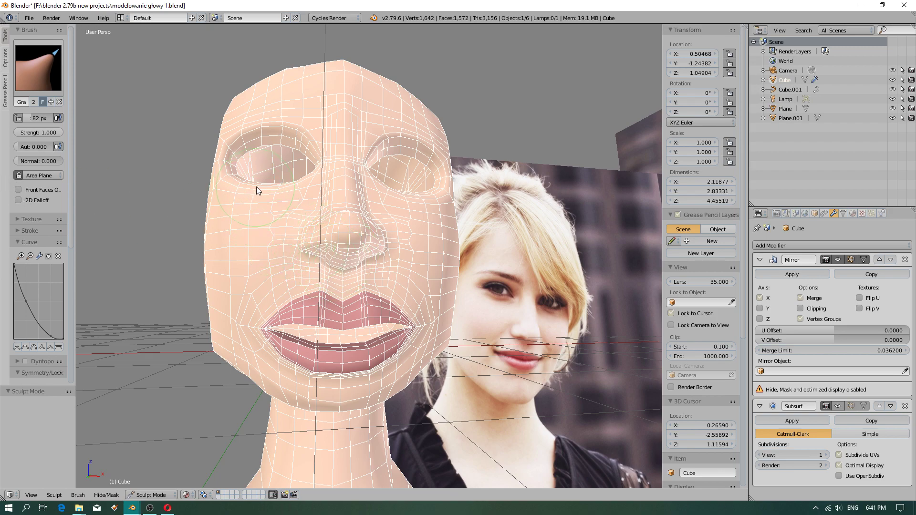
pyautogui.moveTo(257, 188)
pyautogui.mouseDown(button='middle')
pyautogui.moveTo(268, 211)
pyautogui.moveTo(258, 181)
pyautogui.mouseUp(button='middle')
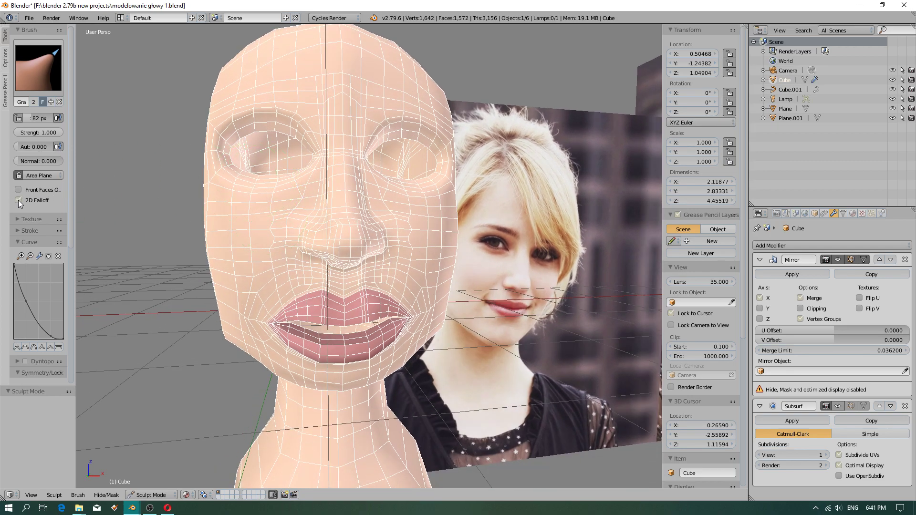
pyautogui.moveTo(262, 176); pyautogui.dragTo(272, 210, button='middle')
pyautogui.moveTo(272, 210); pyautogui.dragTo(270, 183)
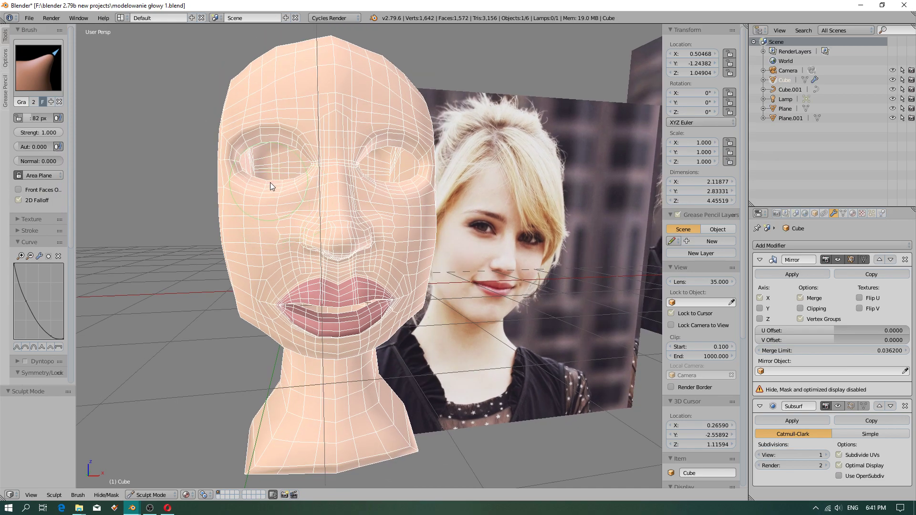
# Give the Grab brush a smooth falloff curve and pull the lower eyelid
pyautogui.click(23, 346)
pyautogui.moveTo(268, 186); pyautogui.dragTo(262, 186)
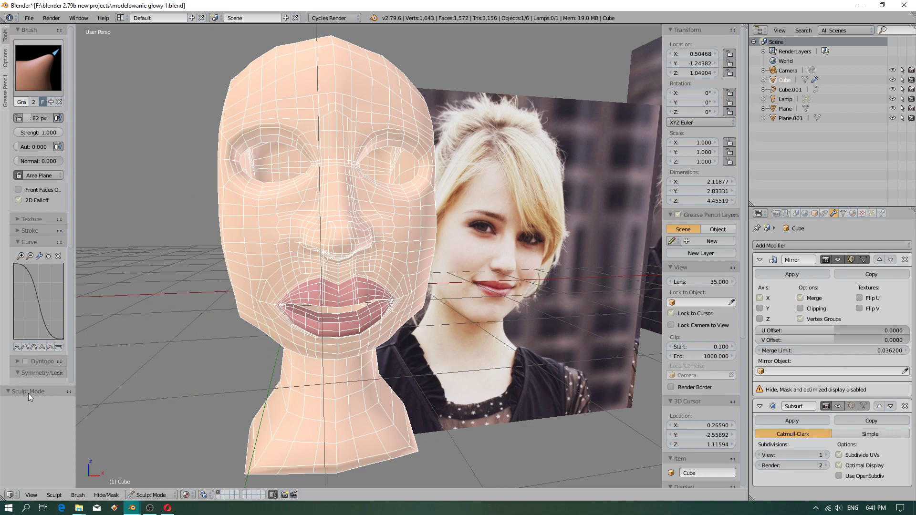
# Enable Feather in the symmetry options and pull the mesh below the eye socket and beside the nose
pyautogui.moveTo(73, 237); pyautogui.dragTo(68, 357)
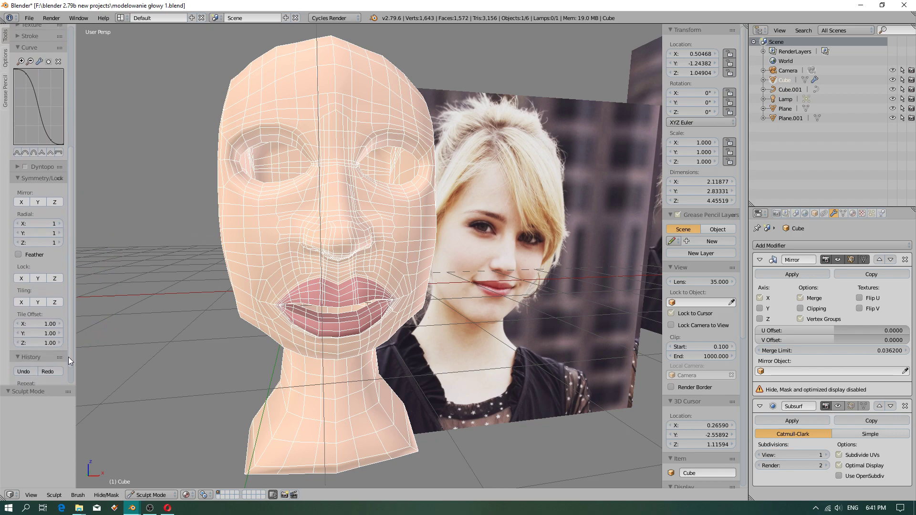
pyautogui.click(30, 257)
pyautogui.moveTo(288, 192); pyautogui.dragTo(269, 188)
pyautogui.moveTo(269, 188); pyautogui.dragTo(290, 222, button='middle')
pyautogui.moveTo(300, 234); pyautogui.dragTo(297, 234)
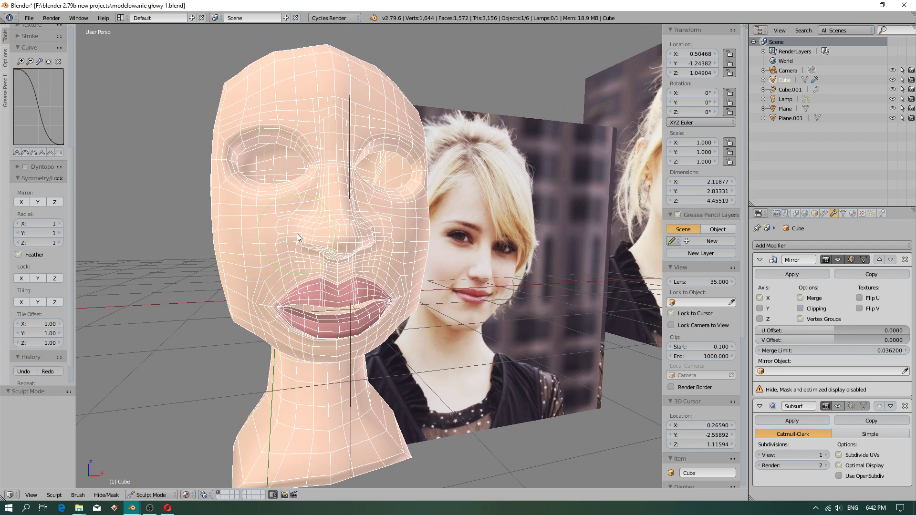
# Shift the cheek mesh beside the nostril with short Grab brush strokes
pyautogui.moveTo(296, 234); pyautogui.dragTo(299, 262, button='middle')
pyautogui.scroll(2, 297, 261)
pyautogui.scroll(1, 297, 262)
pyautogui.moveTo(295, 254); pyautogui.dragTo(288, 247)
pyautogui.moveTo(295, 271)
pyautogui.mouseDown(button='middle')
pyautogui.moveTo(302, 256)
pyautogui.moveTo(294, 254)
pyautogui.moveTo(305, 263)
pyautogui.moveTo(294, 250)
pyautogui.mouseUp(button='middle')
pyautogui.moveTo(293, 251); pyautogui.dragTo(288, 250)
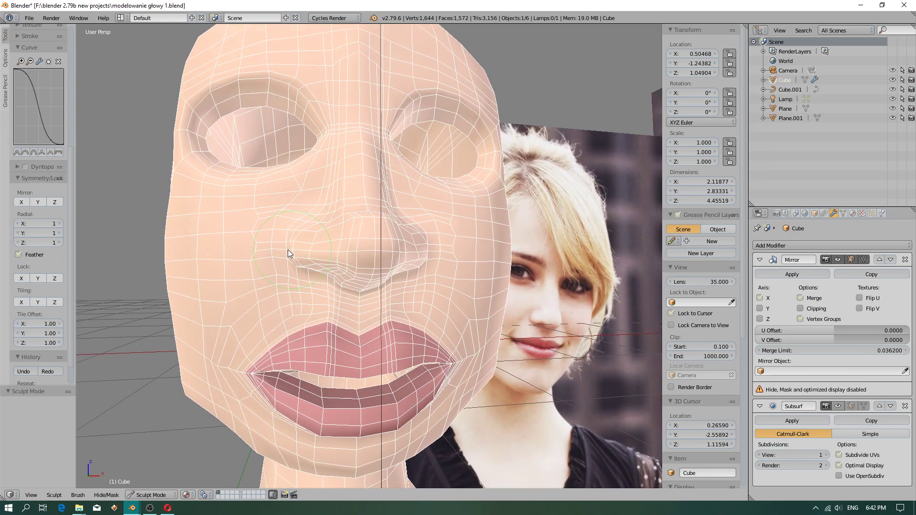
pyautogui.moveTo(297, 251); pyautogui.dragTo(313, 260, button='middle')
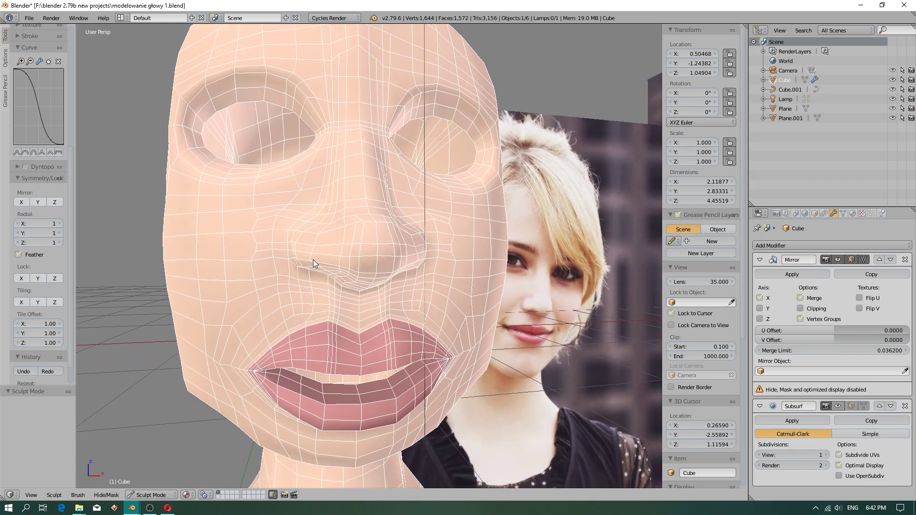
# Return the Grab brush to a sharp falloff curve and pull the side of the nose toward the cheek
pyautogui.click(42, 151)
pyautogui.moveTo(311, 251); pyautogui.dragTo(334, 239, button='middle')
pyautogui.moveTo(342, 223)
pyautogui.mouseDown()
pyautogui.moveTo(333, 242)
pyautogui.moveTo(303, 250)
pyautogui.mouseUp()
pyautogui.moveTo(304, 253)
pyautogui.mouseDown(button='middle')
pyautogui.moveTo(368, 270)
pyautogui.moveTo(306, 256)
pyautogui.mouseUp(button='middle')
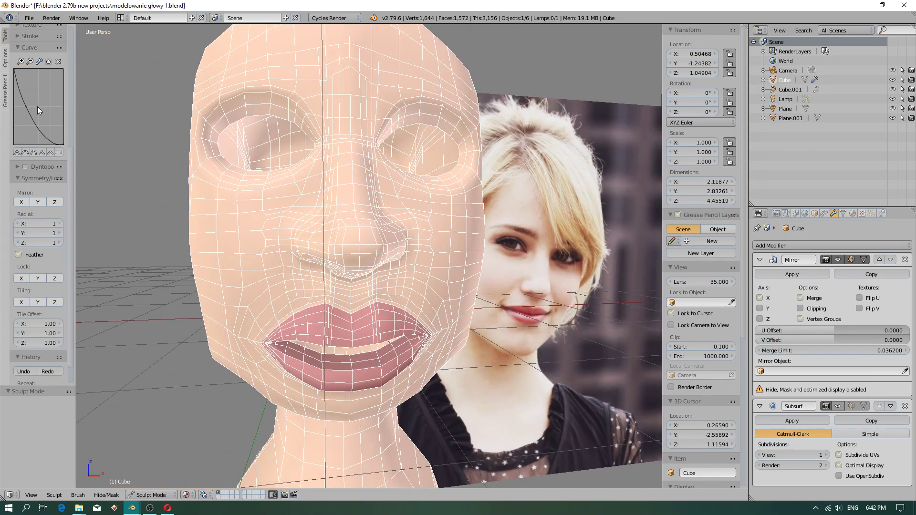
# Change the sculpting brush from Grab to Smooth
pyautogui.scroll(10, 52, 293)
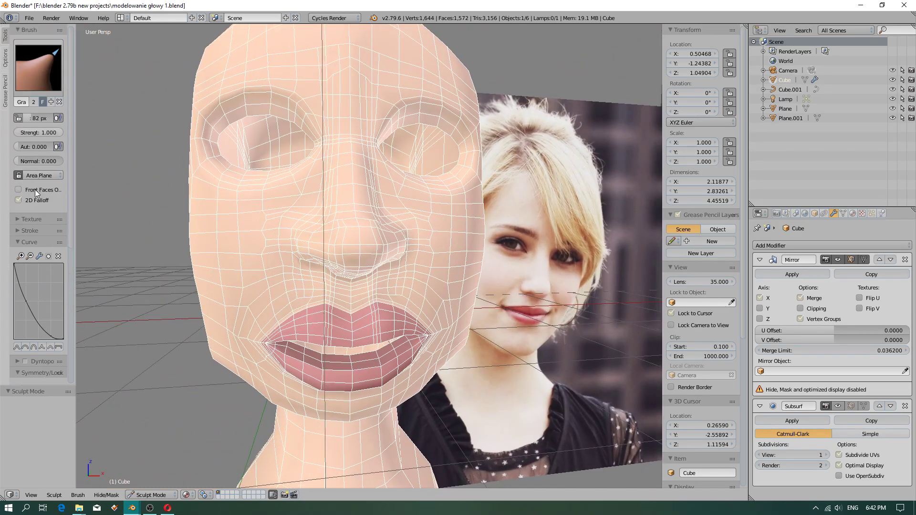
pyautogui.click(38, 67)
pyautogui.click(305, 169)
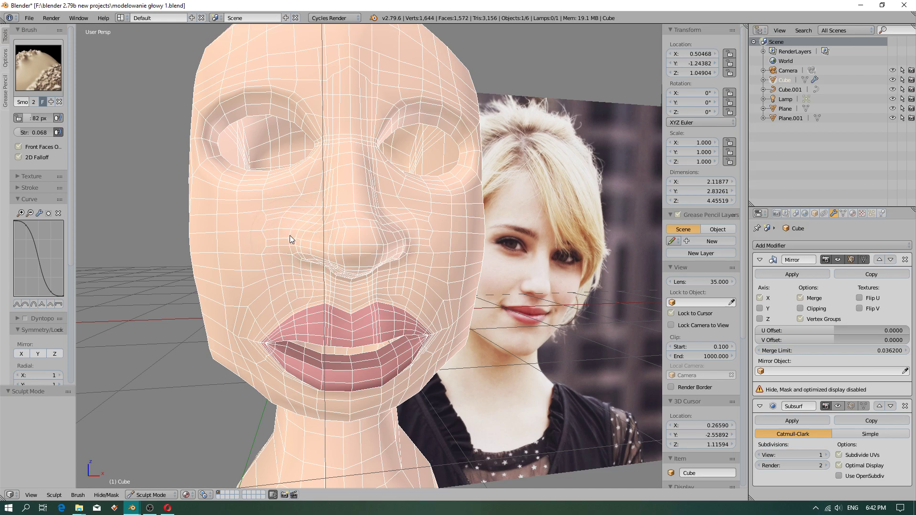
# Return the head from Sculpt Mode to Object Mode
pyautogui.click(150, 495)
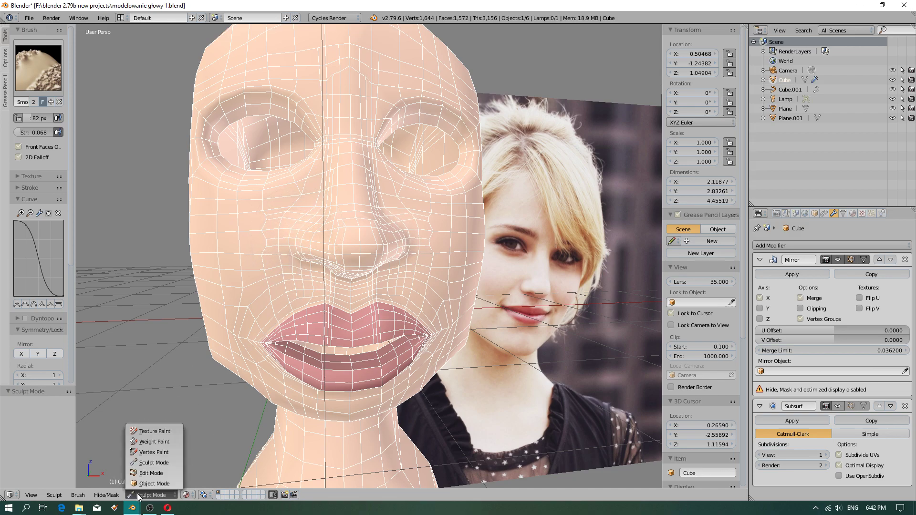
pyautogui.click(148, 488)
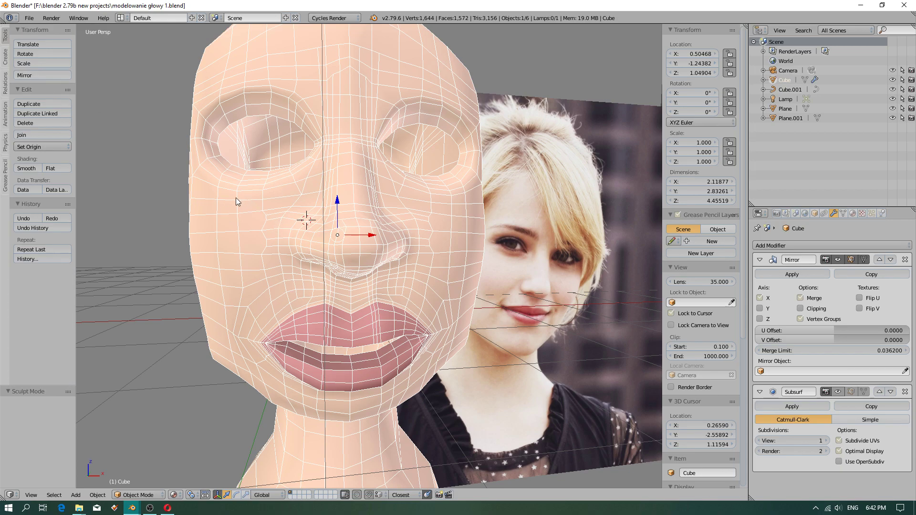
pyautogui.moveTo(365, 132); pyautogui.dragTo(224, 153, button='middle')
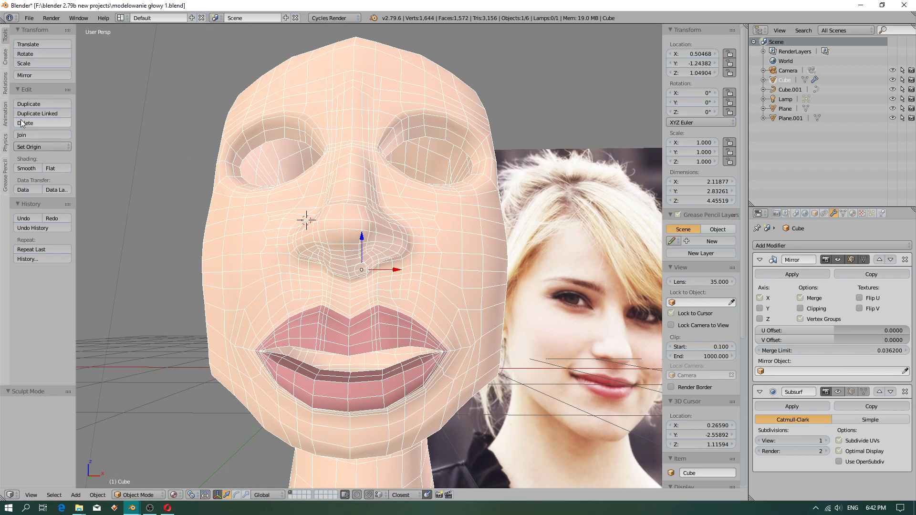
# Look through the available Create, Relations, Animation, Physics and Grease Pencil tools
pyautogui.click(33, 147)
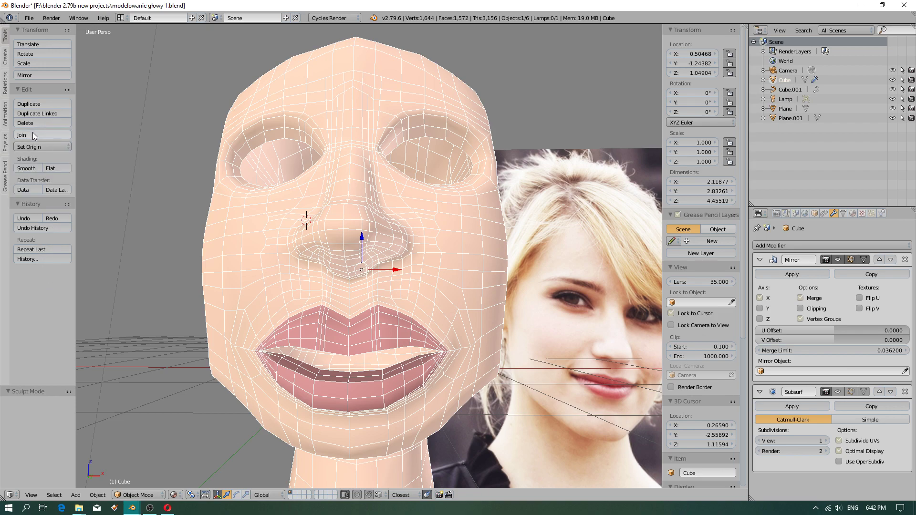
pyautogui.click(4, 53)
pyautogui.click(5, 36)
pyautogui.click(6, 60)
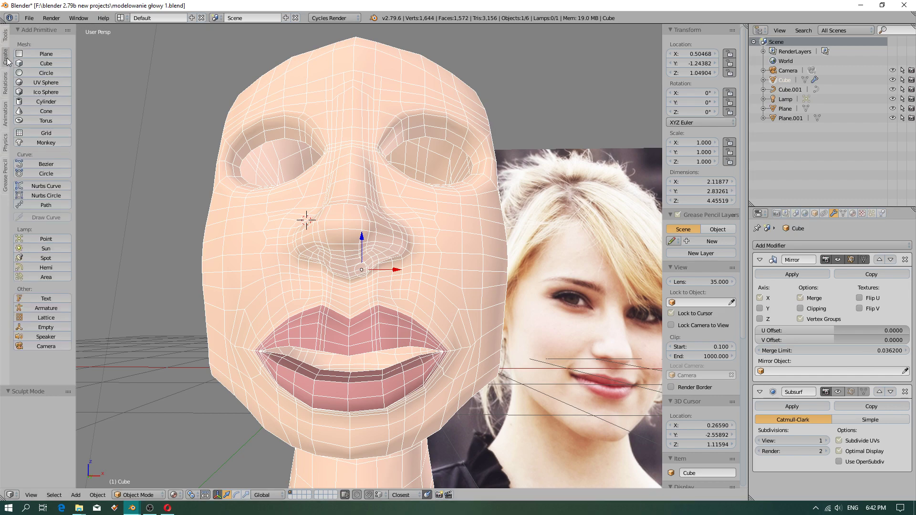
pyautogui.click(5, 85)
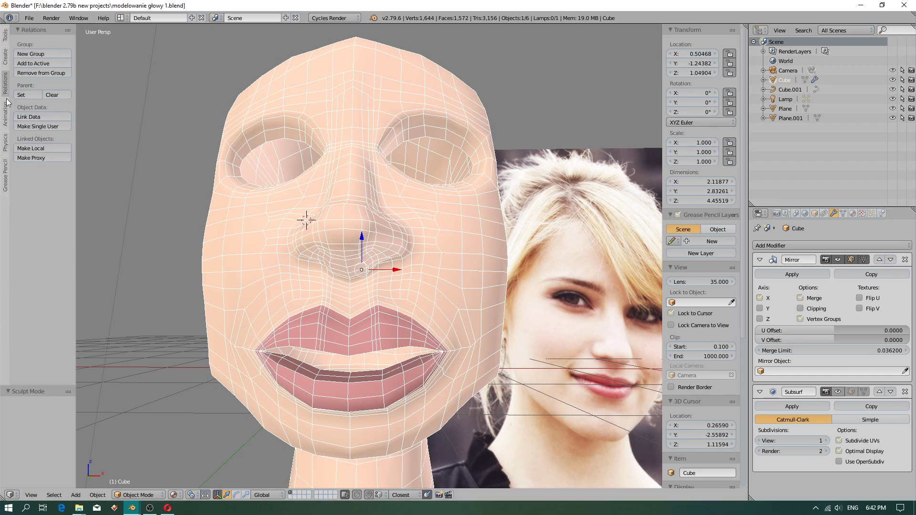
pyautogui.click(3, 127)
pyautogui.click(7, 150)
pyautogui.click(5, 175)
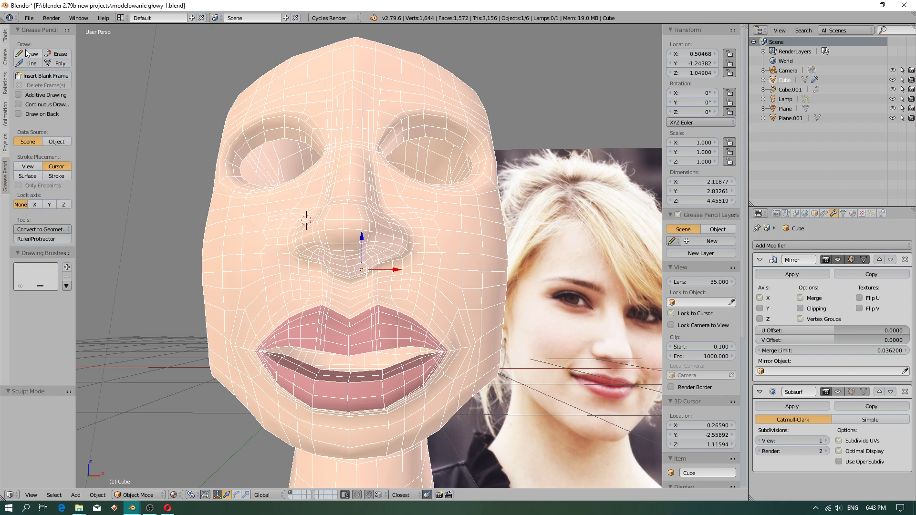
pyautogui.click(5, 42)
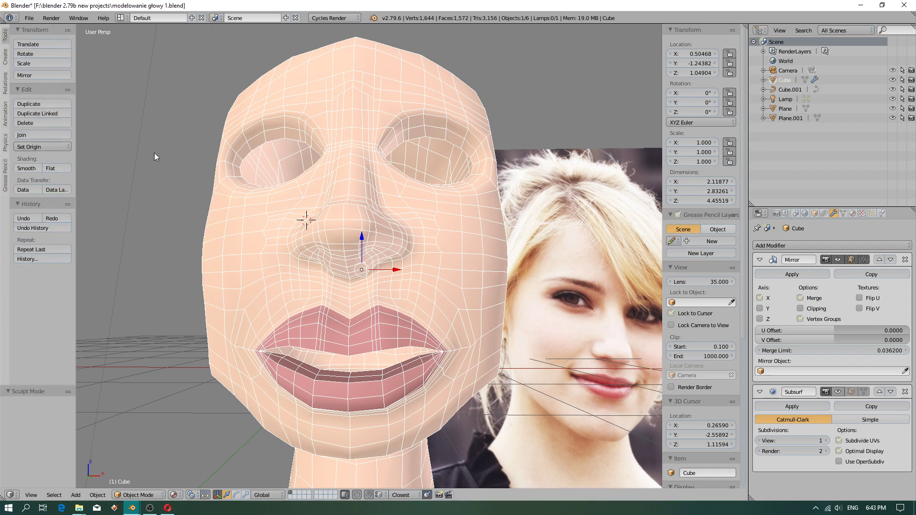
# Place the 3D cursor at several points around the eye socket and upper cheek
pyautogui.click(274, 220)
pyautogui.moveTo(274, 221); pyautogui.dragTo(258, 236, button='middle')
pyautogui.click(245, 178)
pyautogui.click(270, 170)
pyautogui.moveTo(269, 170); pyautogui.dragTo(370, 212, button='middle')
pyautogui.click(298, 175)
pyautogui.click(304, 158)
pyautogui.moveTo(297, 204)
pyautogui.mouseDown(button='middle')
pyautogui.moveTo(245, 219)
pyautogui.moveTo(310, 204)
pyautogui.mouseUp(button='middle')
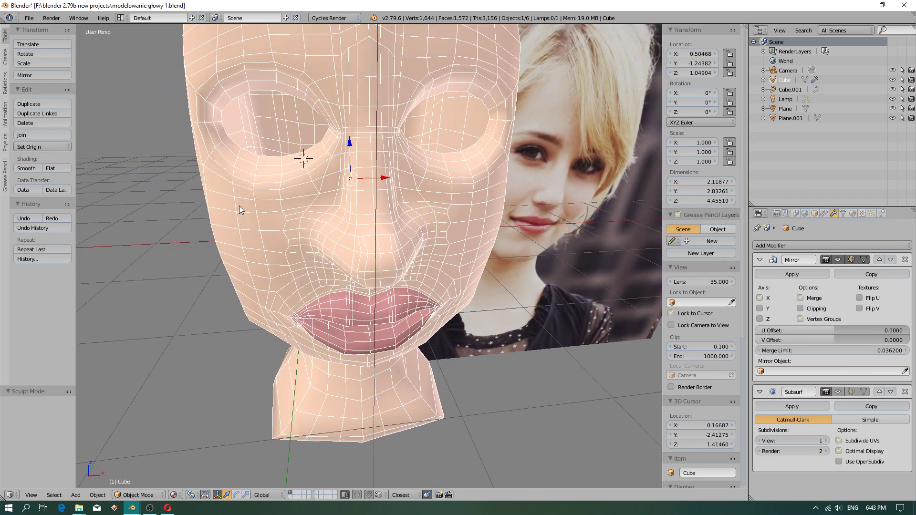
# Place the 3D cursor just below the eye socket and show the Set Origin options
pyautogui.click(276, 167)
pyautogui.moveTo(275, 167); pyautogui.dragTo(346, 212, button='middle')
pyautogui.click(39, 149)
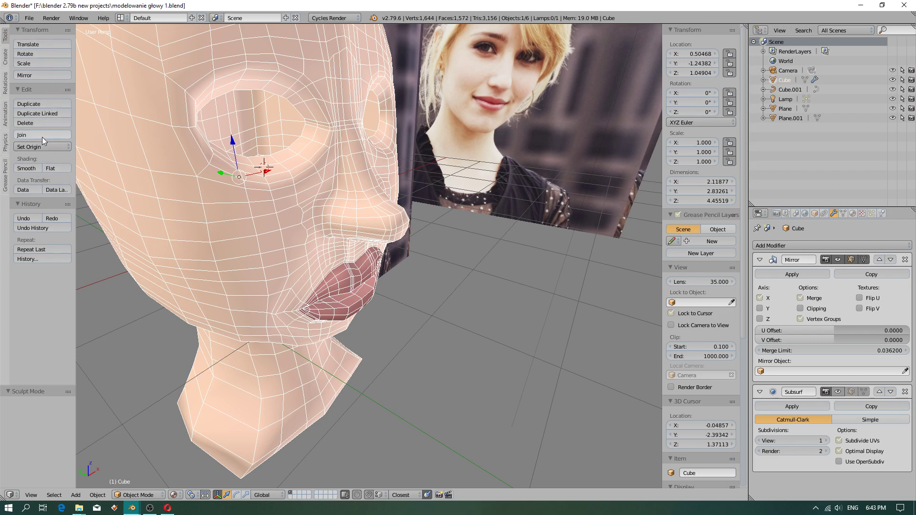
pyautogui.click(288, 176)
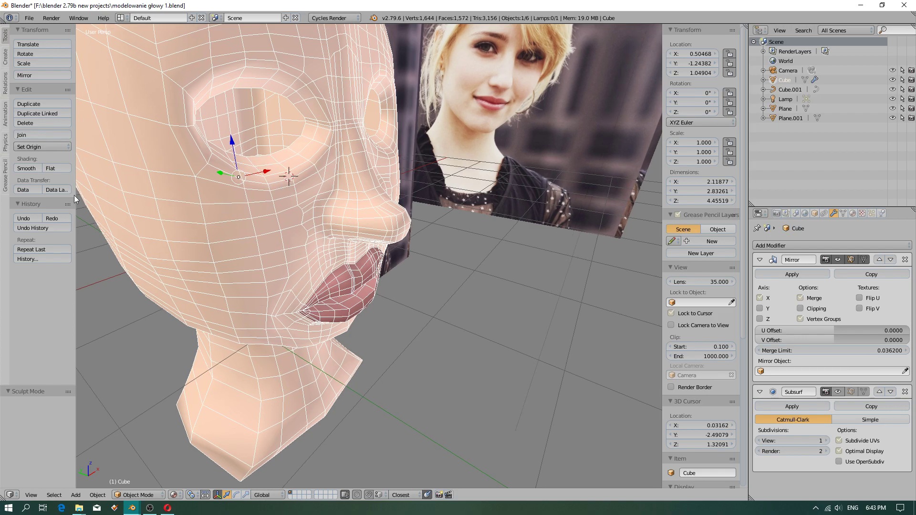
pyautogui.click(58, 148)
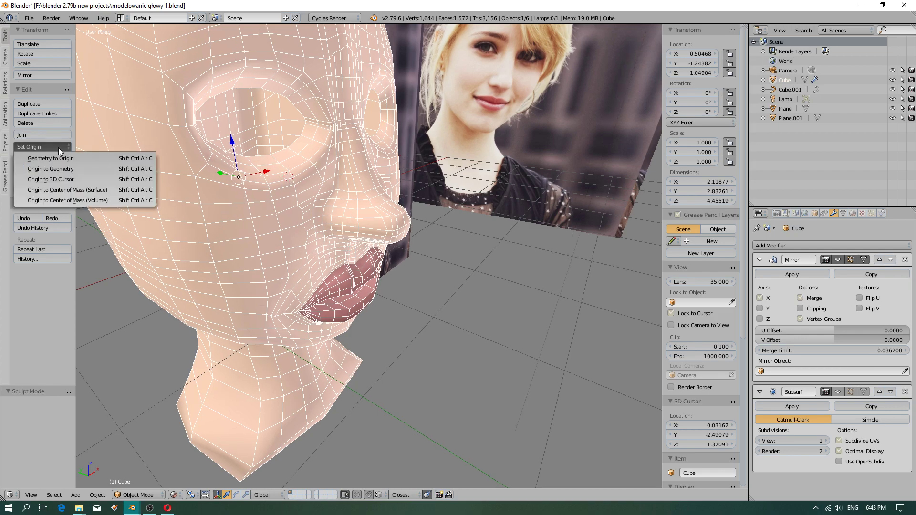
# Look over the 3D view's 3D Cursor, Item, Display and Shading settings
pyautogui.scroll(-3, 740, 310)
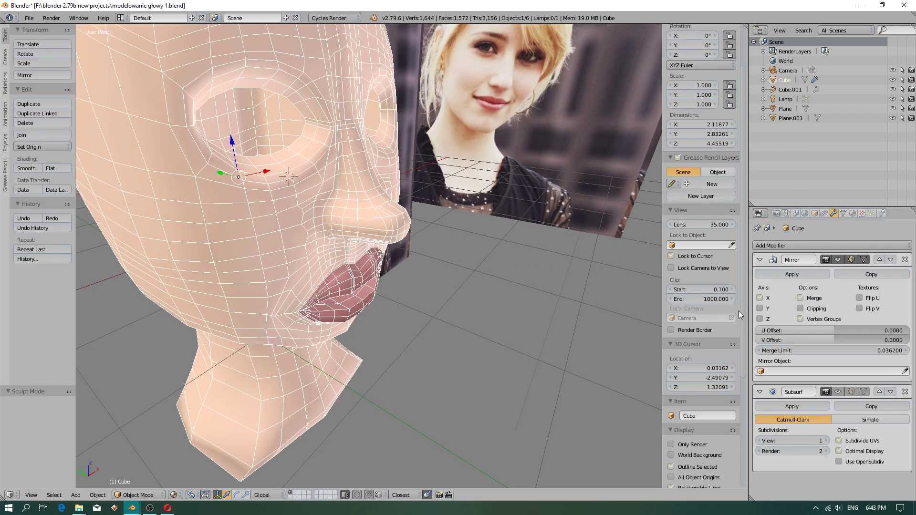
pyautogui.scroll(-4, 709, 304)
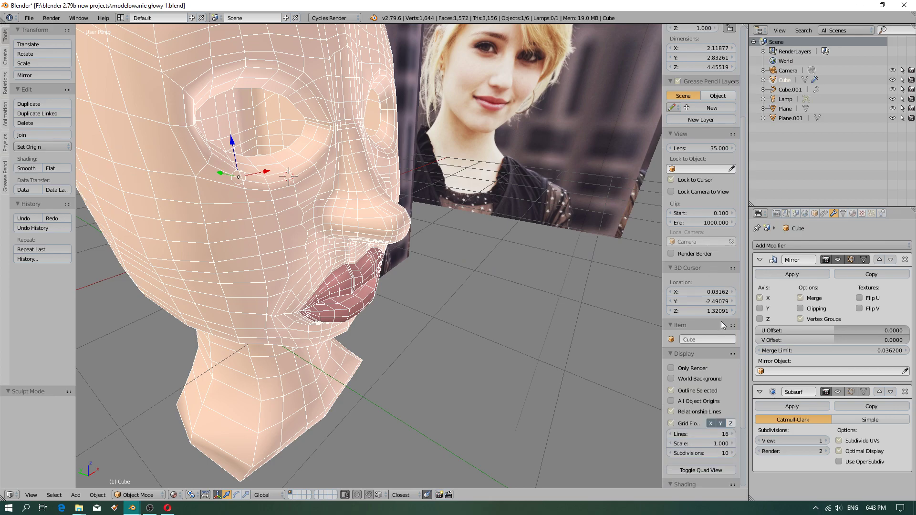
pyautogui.scroll(-4, 720, 322)
pyautogui.scroll(1, 396, 316)
pyautogui.moveTo(396, 317); pyautogui.dragTo(336, 289, button='middle')
pyautogui.moveTo(362, 328); pyautogui.dragTo(293, 308, button='middle')
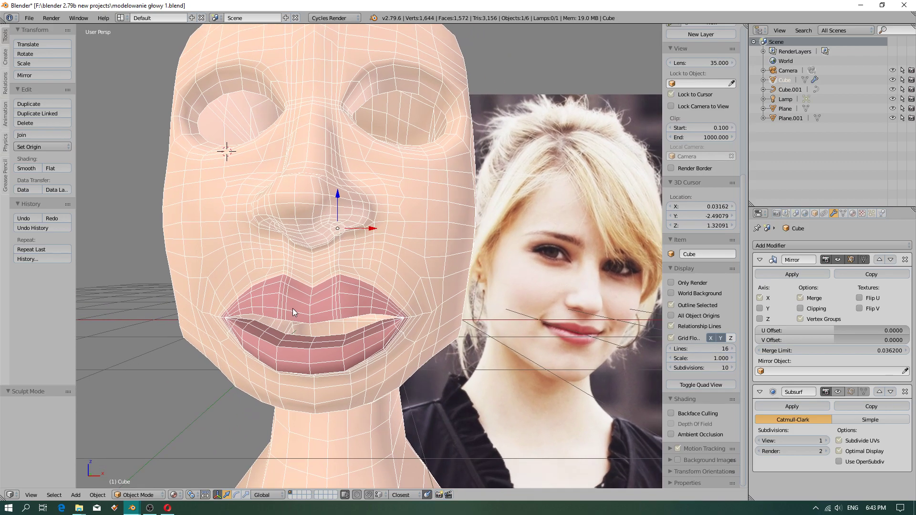
# Switch the head to Edit Mode and select an edge on the cheek between the nose and mouth
pyautogui.click(97, 496)
pyautogui.click(138, 495)
pyautogui.click(139, 474)
pyautogui.rightClick(249, 267)
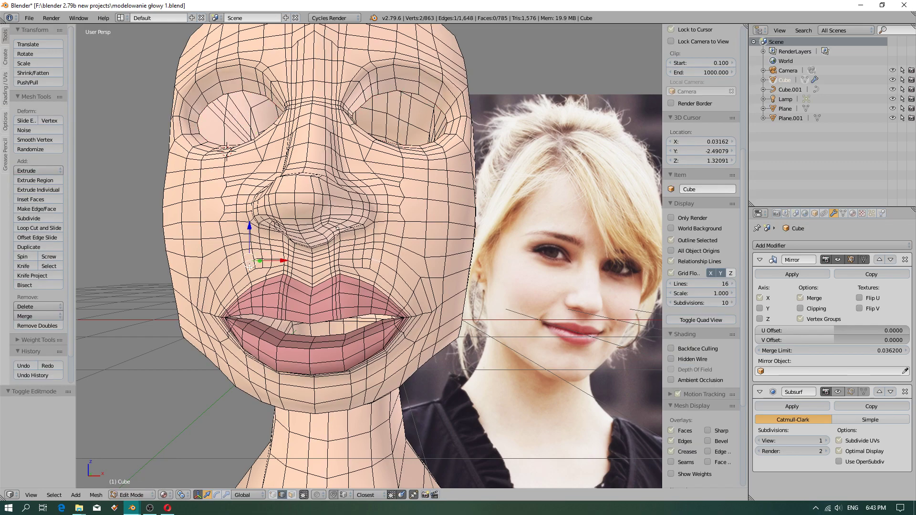
# Look over the Faces commands and select another edge farther out on the cheek
pyautogui.hotkey('ctrl', 'f')
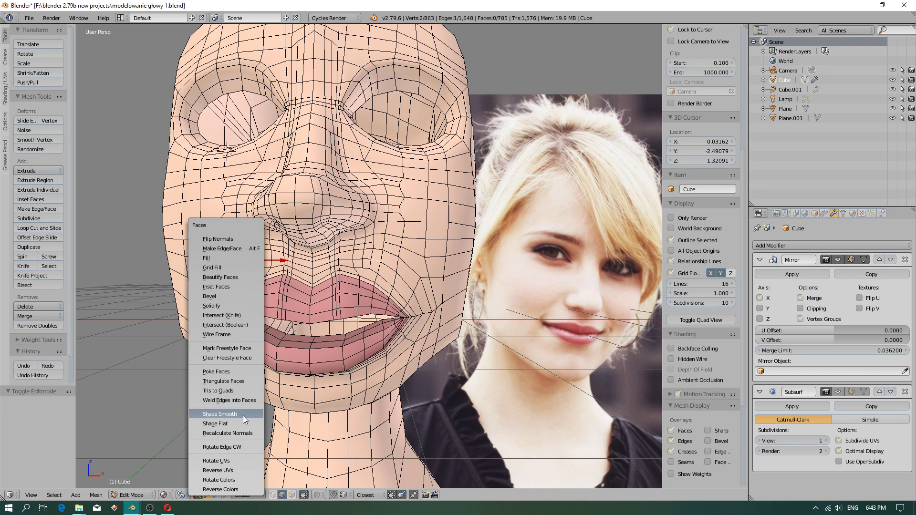
pyautogui.click(228, 248)
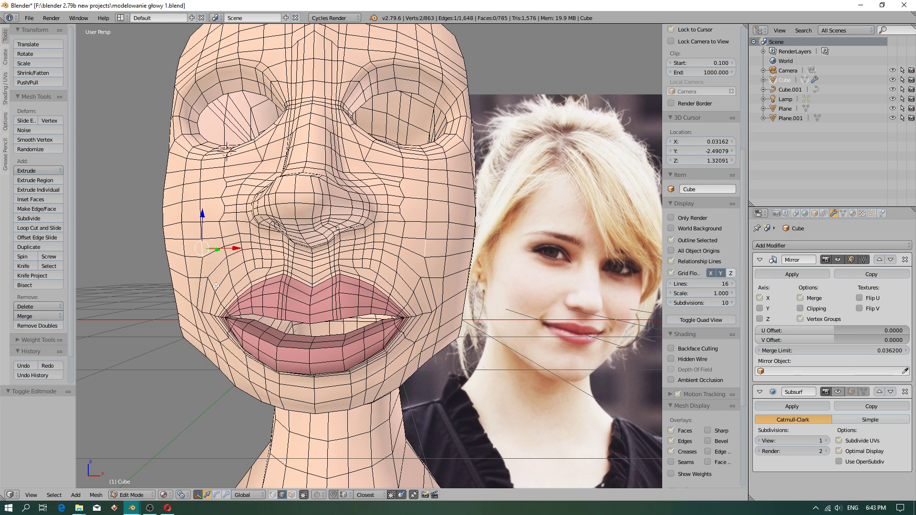
pyautogui.hotkey('ctrl', 'f')
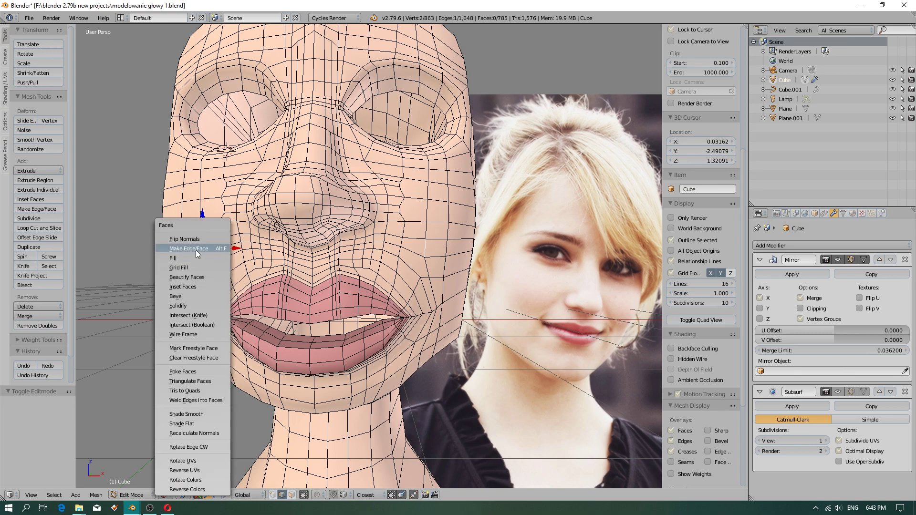
# Look over the Mesh commands down to the Edge Crease option in the Edge Data group, and undo the last edge selection
pyautogui.click(97, 496)
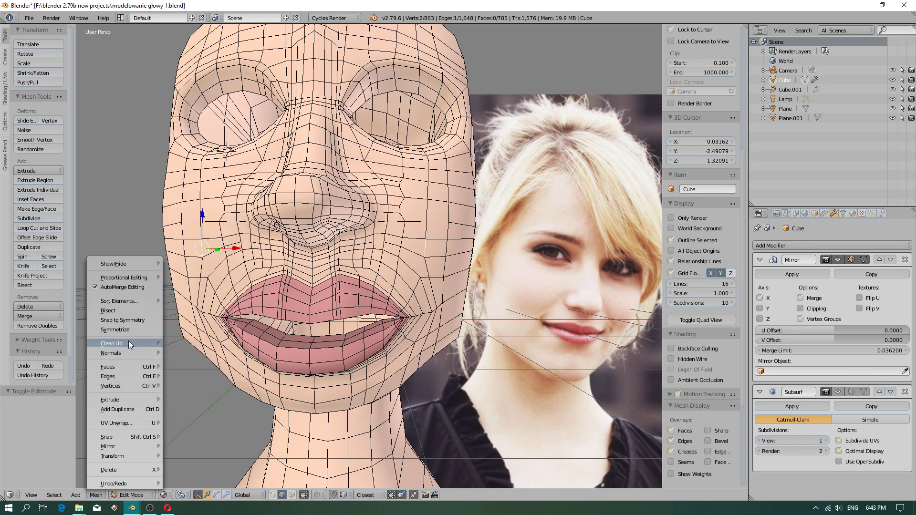
pyautogui.moveTo(129, 343)
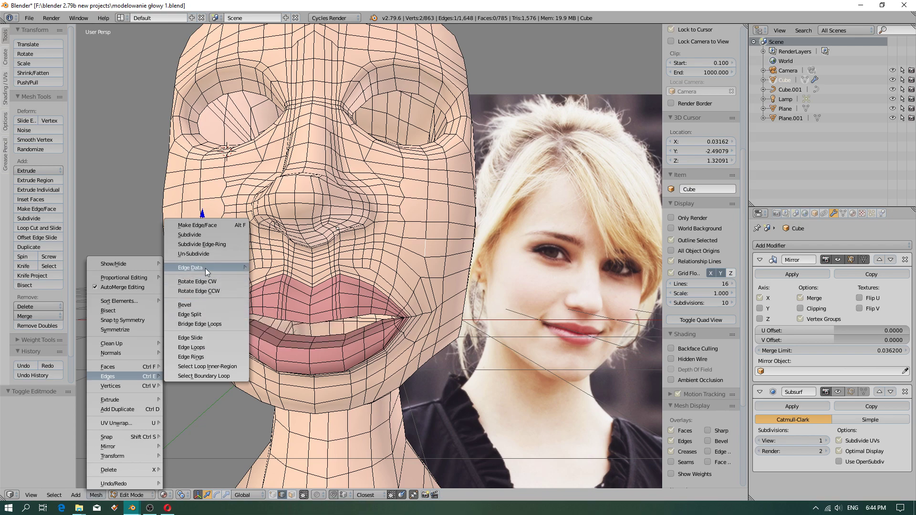
pyautogui.moveTo(205, 268)
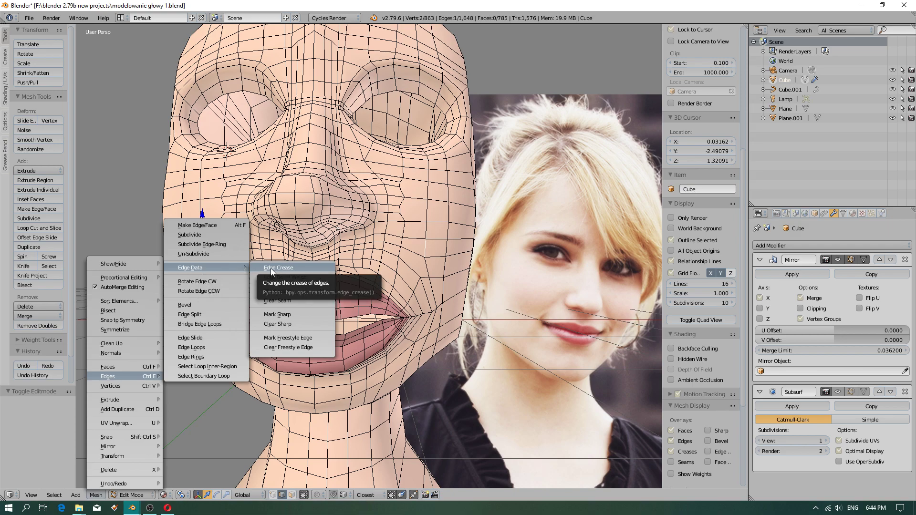
pyautogui.hotkey('ctrl', 'z')
# Select a chain of four connected edges along the outer crease where the nostril wing meets the cheek
pyautogui.moveTo(374, 251); pyautogui.dragTo(324, 342, button='middle')
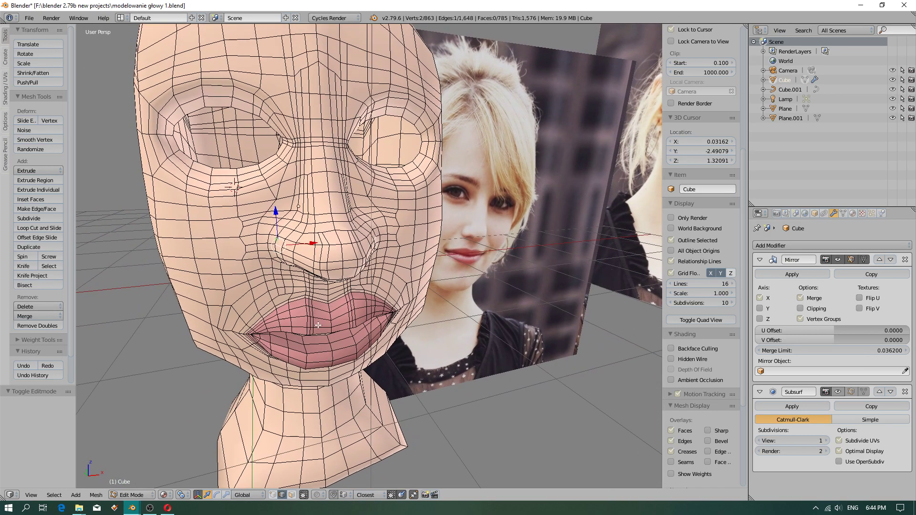
pyautogui.scroll(2, 315, 324)
pyautogui.scroll(4, 287, 263)
pyautogui.click(309, 283)
pyautogui.moveTo(309, 283); pyautogui.dragTo(301, 310, button='middle')
pyautogui.rightClick(303, 292)
pyautogui.keyDown('shift'); pyautogui.rightClick(301, 310); pyautogui.keyUp('shift')
pyautogui.keyDown('shift'); pyautogui.rightClick(304, 326); pyautogui.keyUp('shift')
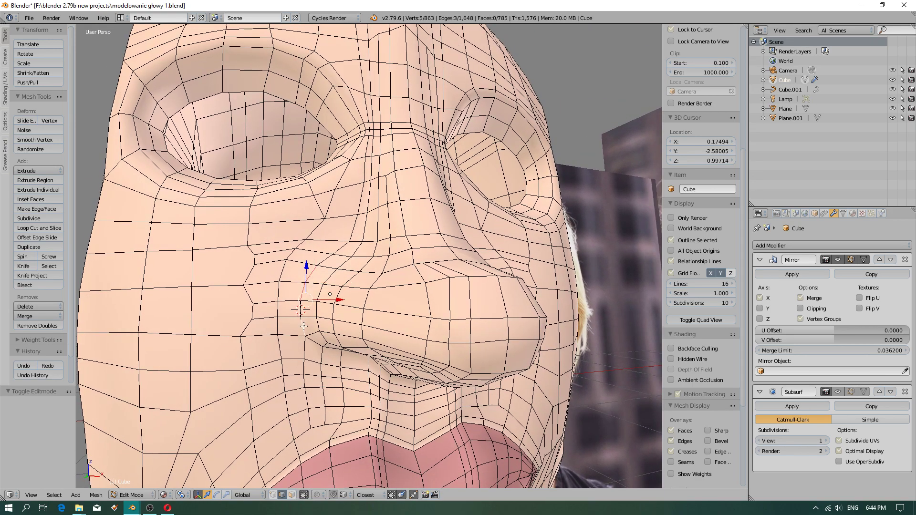
pyautogui.scroll(1, 306, 342)
pyautogui.scroll(4, 306, 343)
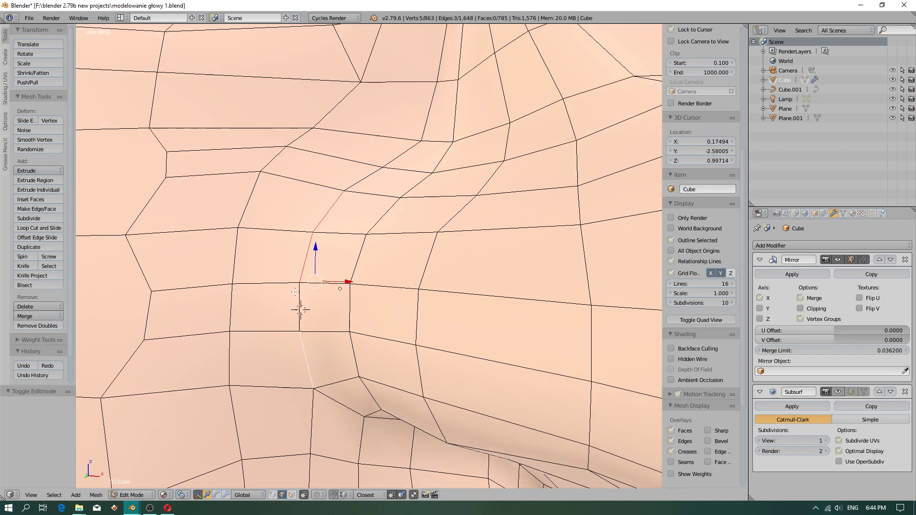
pyautogui.keyDown('shift'); pyautogui.rightClick(296, 302); pyautogui.keyUp('shift')
pyautogui.scroll(-2, 305, 304)
pyautogui.moveTo(334, 310); pyautogui.dragTo(339, 295, button='middle')
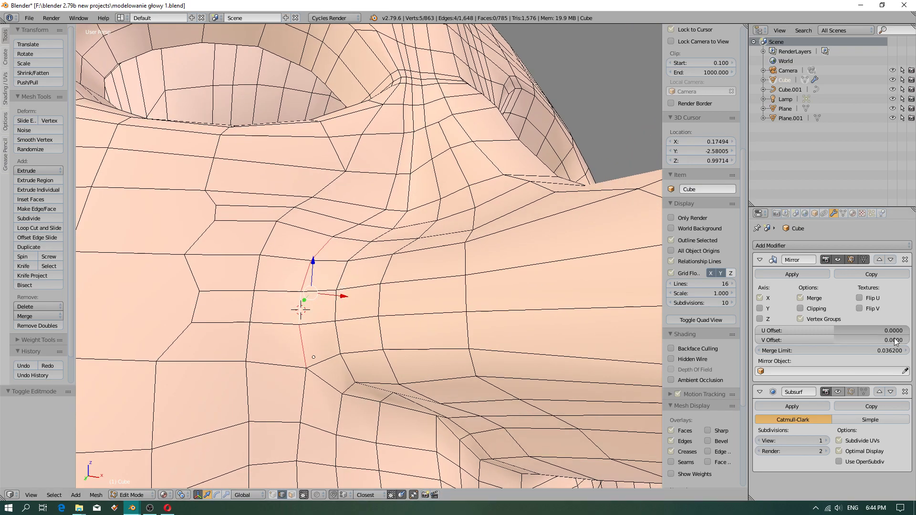
# Enable the Subsurf modifier's display in Edit Mode and apply an Edge Crease of about 0.417 to the selected nostril edges
pyautogui.click(838, 392)
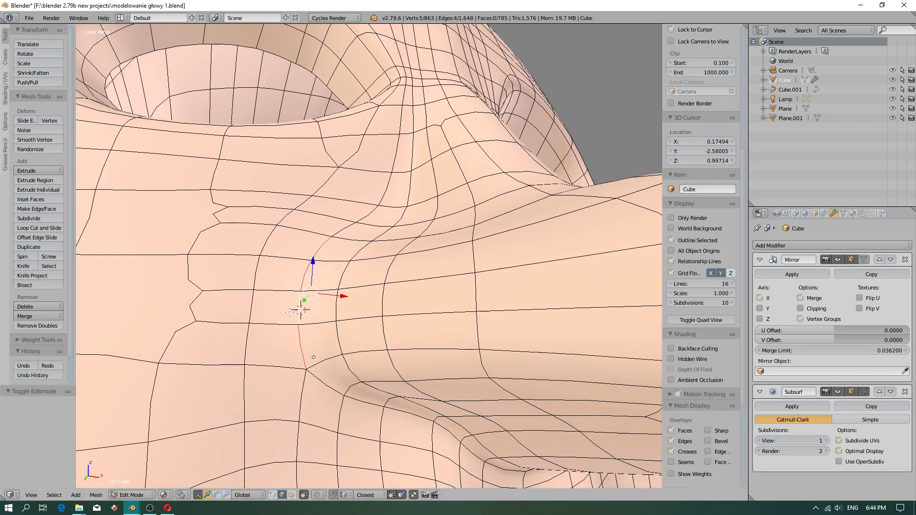
pyautogui.hotkey('ctrl', 'e')
pyautogui.moveTo(295, 268)
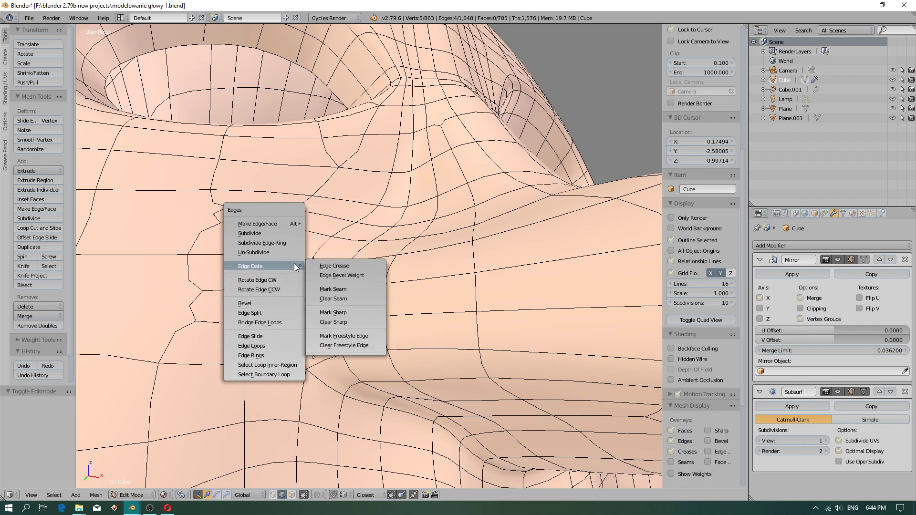
pyautogui.click(329, 265)
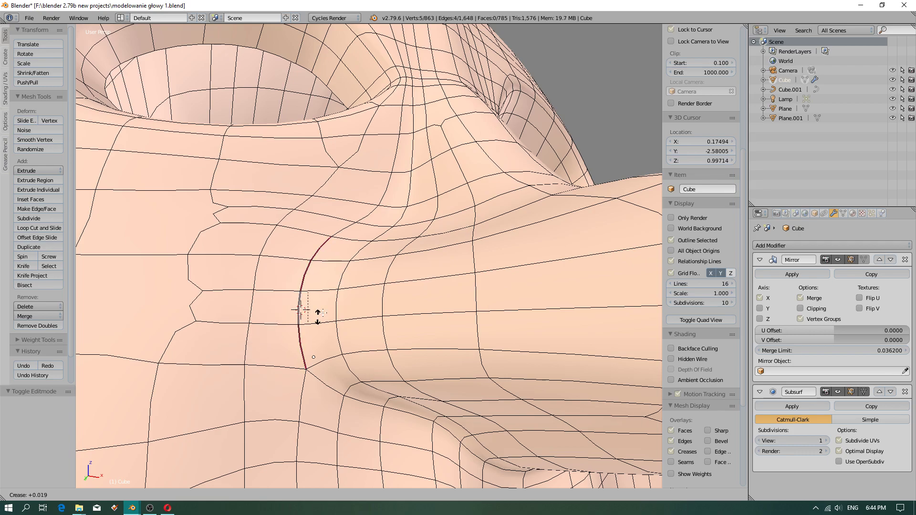
pyautogui.click(324, 313)
# Select the connected edges along the underside of the nose, from the nostril wing to the centre above the lip
pyautogui.moveTo(412, 369); pyautogui.dragTo(297, 375, button='middle')
pyautogui.rightClick(388, 406)
pyautogui.keyDown('shift'); pyautogui.rightClick(225, 320); pyautogui.keyUp('shift')
pyautogui.keyDown('shift'); pyautogui.rightClick(319, 350); pyautogui.keyUp('shift')
pyautogui.keyDown('shift'); pyautogui.rightClick(354, 368); pyautogui.keyUp('shift')
pyautogui.keyDown('shift'); pyautogui.rightClick(384, 396); pyautogui.keyUp('shift')
pyautogui.keyDown('shift'); pyautogui.rightClick(434, 421); pyautogui.keyUp('shift')
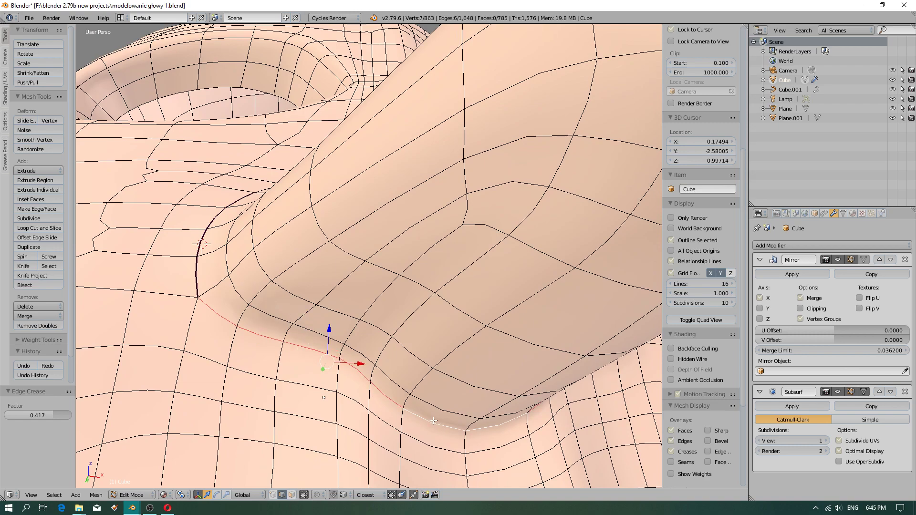
# Apply a full Edge Crease of 1.000 to the selected edges under the nose
pyautogui.hotkey('ctrl', 'e')
pyautogui.moveTo(416, 382)
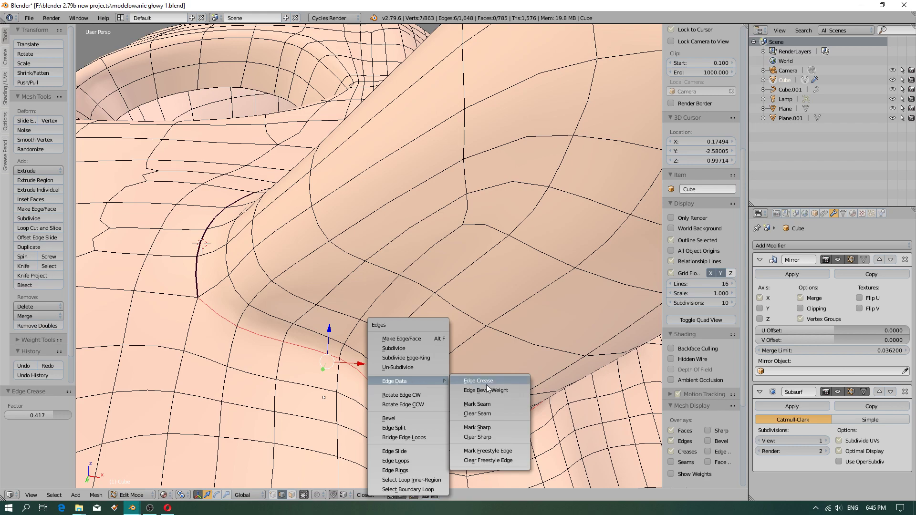
pyautogui.click(478, 381)
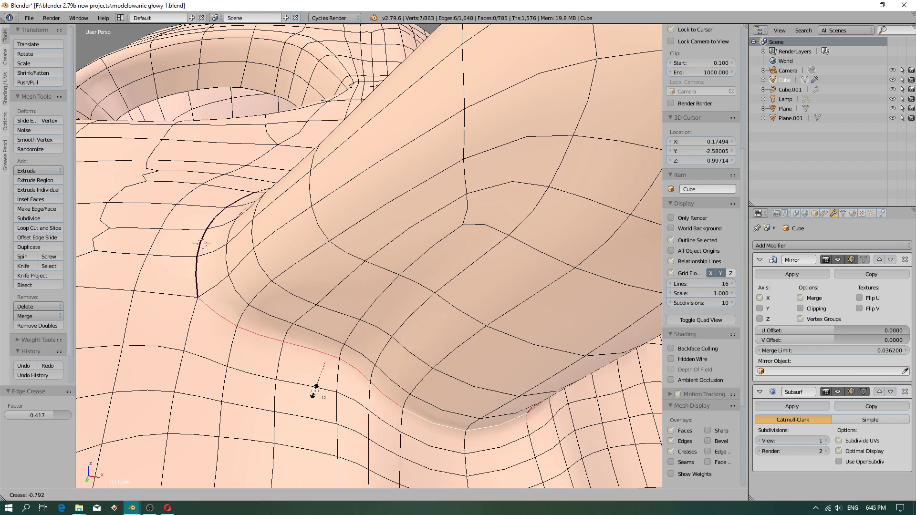
pyautogui.click(634, 288)
pyautogui.scroll(-3, 353, 258)
pyautogui.moveTo(353, 258); pyautogui.dragTo(362, 272, button='middle')
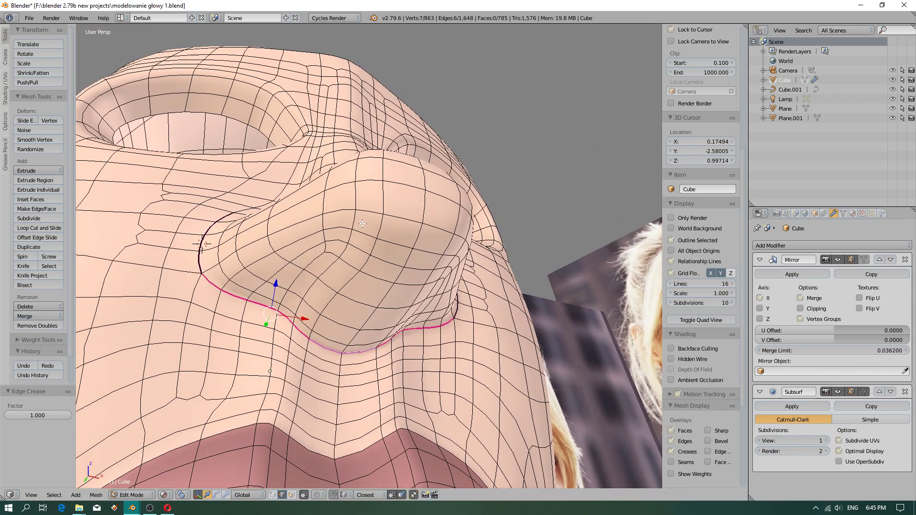
# Select two edges at the corner of the mouth and look over the Edges commands
pyautogui.rightClick(360, 346)
pyautogui.moveTo(291, 397); pyautogui.dragTo(298, 410, button='middle')
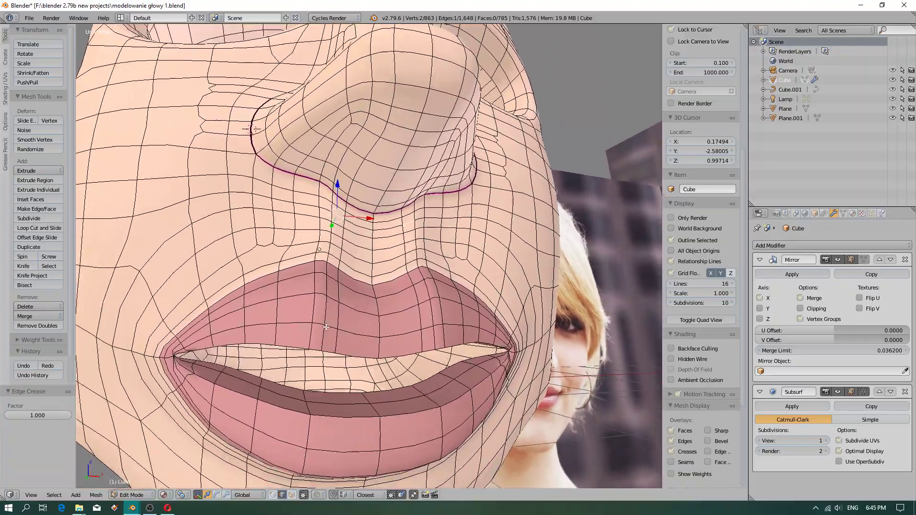
pyautogui.moveTo(326, 327); pyautogui.dragTo(96, 327, button='middle')
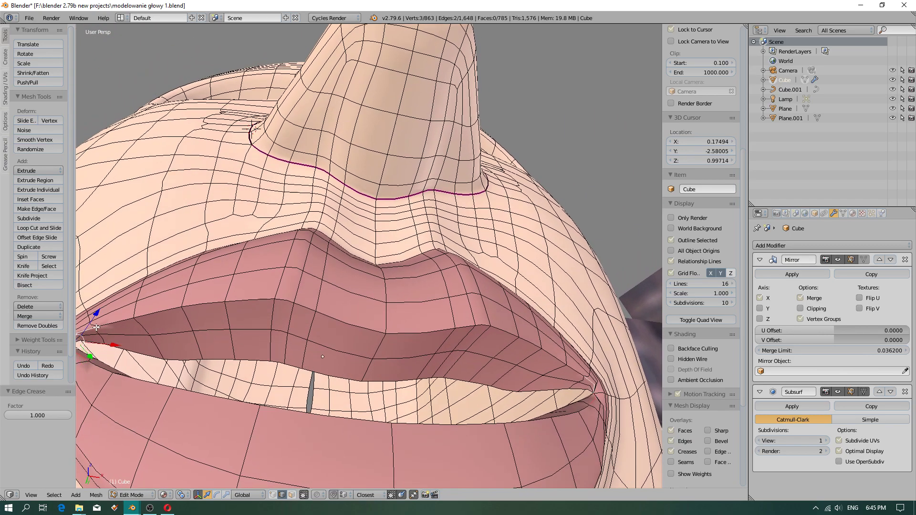
pyautogui.hotkey('ctrl', 'e')
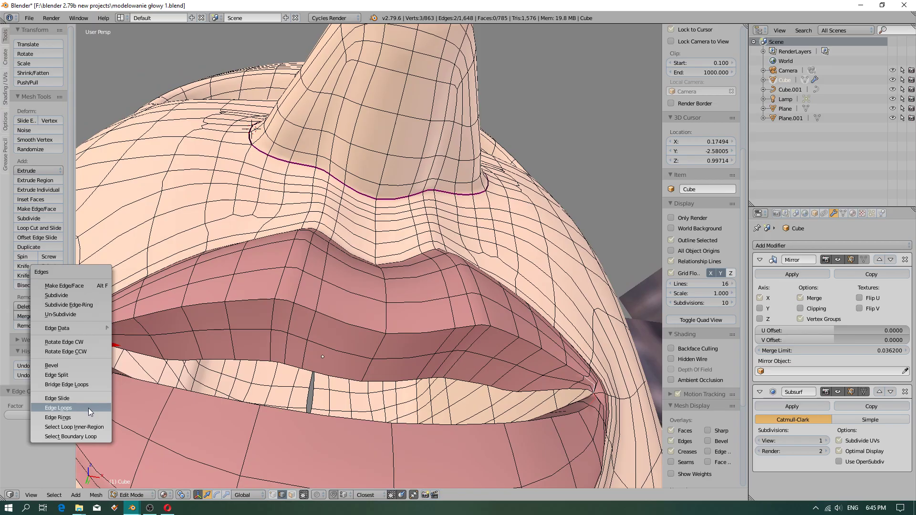
pyautogui.click(81, 375)
# Switch the head from Edit Mode back to Object Mode with the whole face in view
pyautogui.moveTo(82, 375); pyautogui.dragTo(150, 510, button='middle')
pyautogui.click(137, 483)
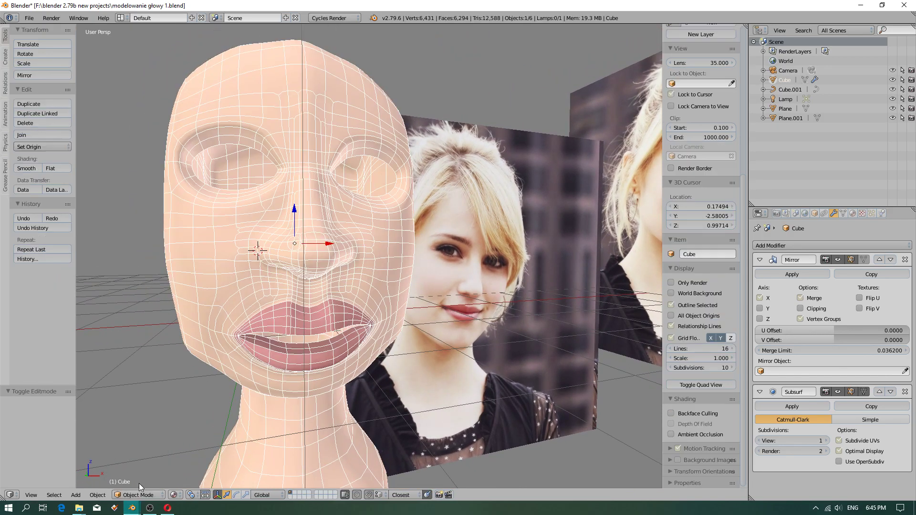